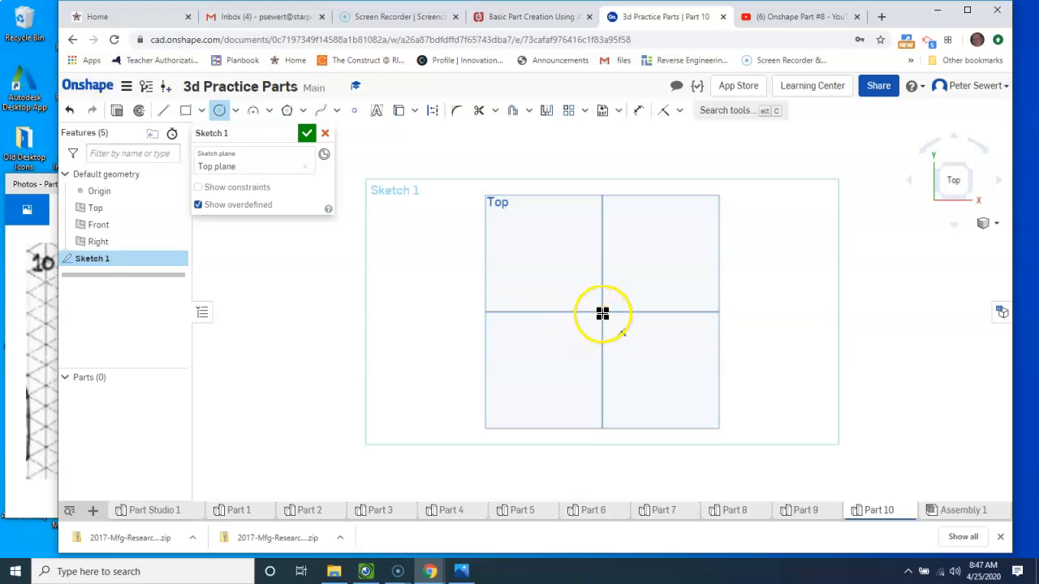
Step: Sketch a circle about 1.6 in in diameter centred on the origin and consult the Part 10 reference drawing
{"action": "left_click", "coordinate": [602, 312]}
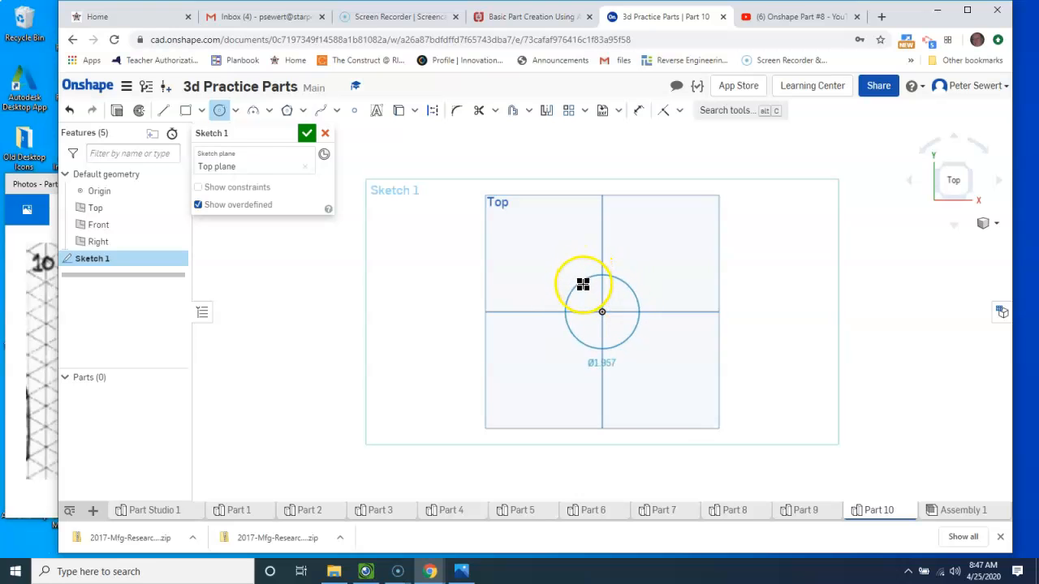
{"action": "left_click", "coordinate": [584, 286]}
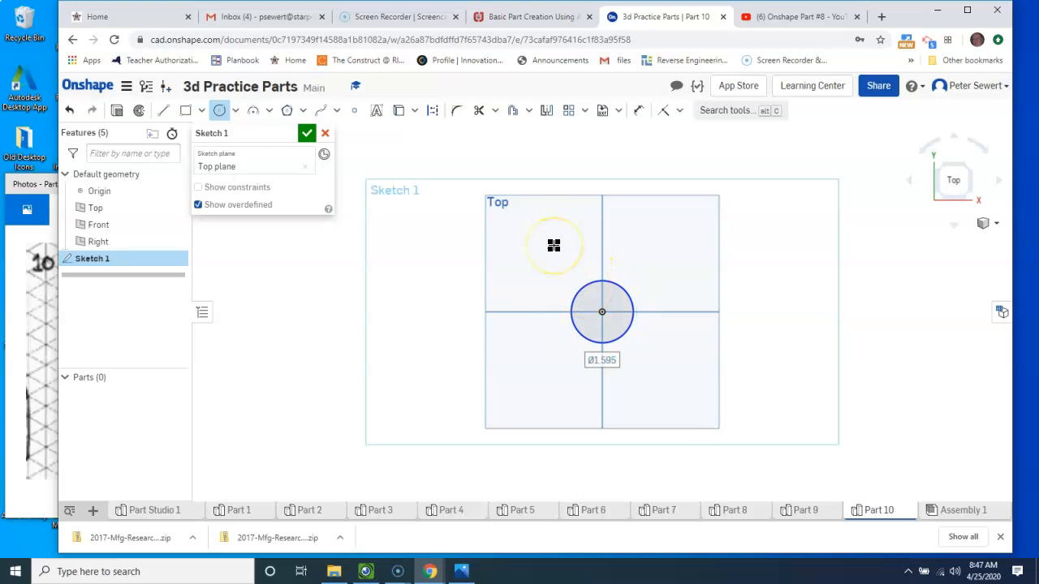
{"action": "left_click", "coordinate": [28, 183]}
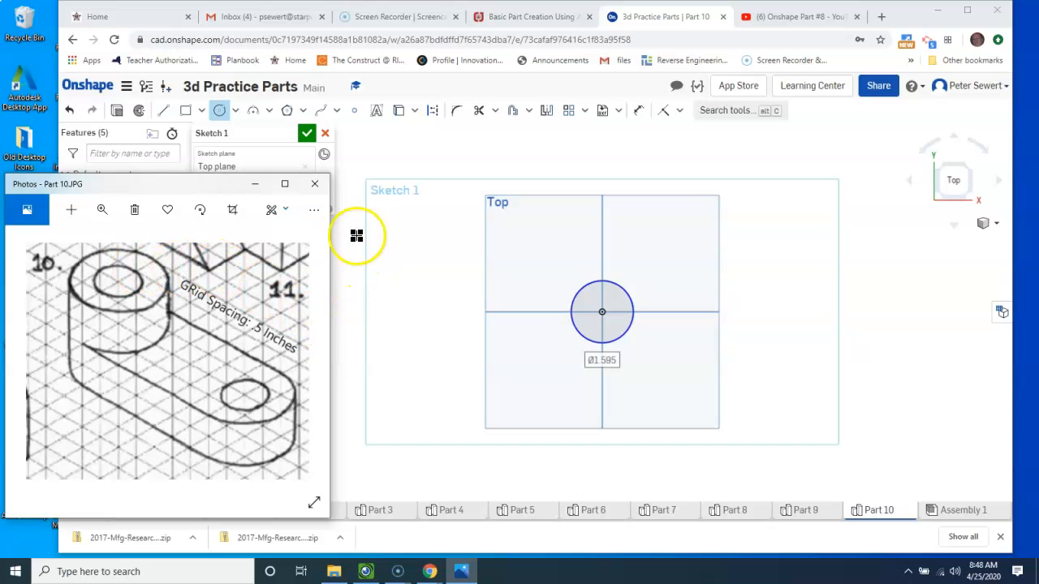
{"action": "left_click", "coordinate": [608, 363]}
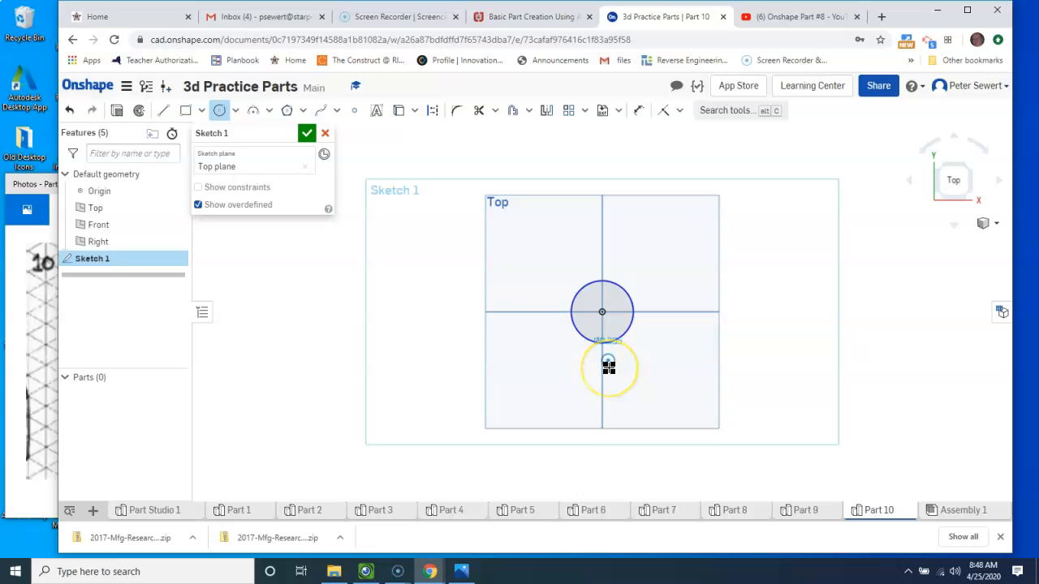
{"action": "key", "text": "Escape"}
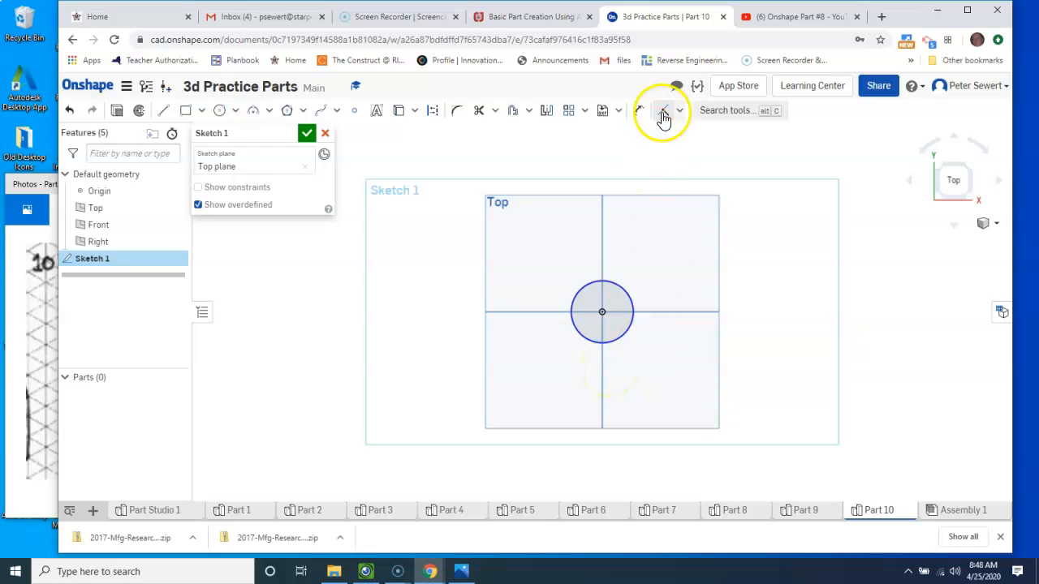
Step: Dimension the diameter of the circle at the origin to 2 in
{"action": "left_click", "coordinate": [639, 113]}
{"action": "left_click", "coordinate": [578, 295]}
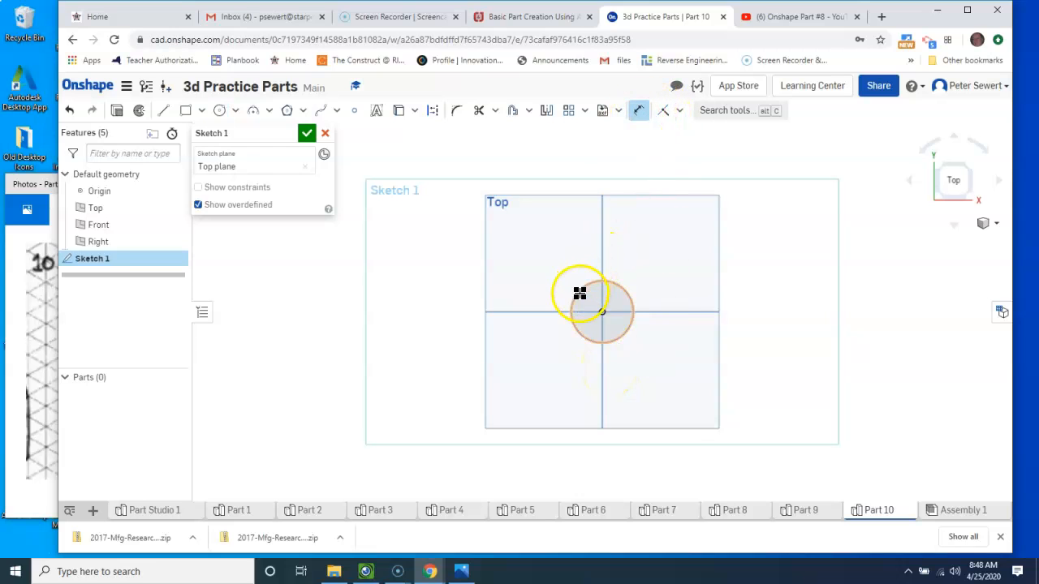
{"action": "left_click", "coordinate": [535, 252]}
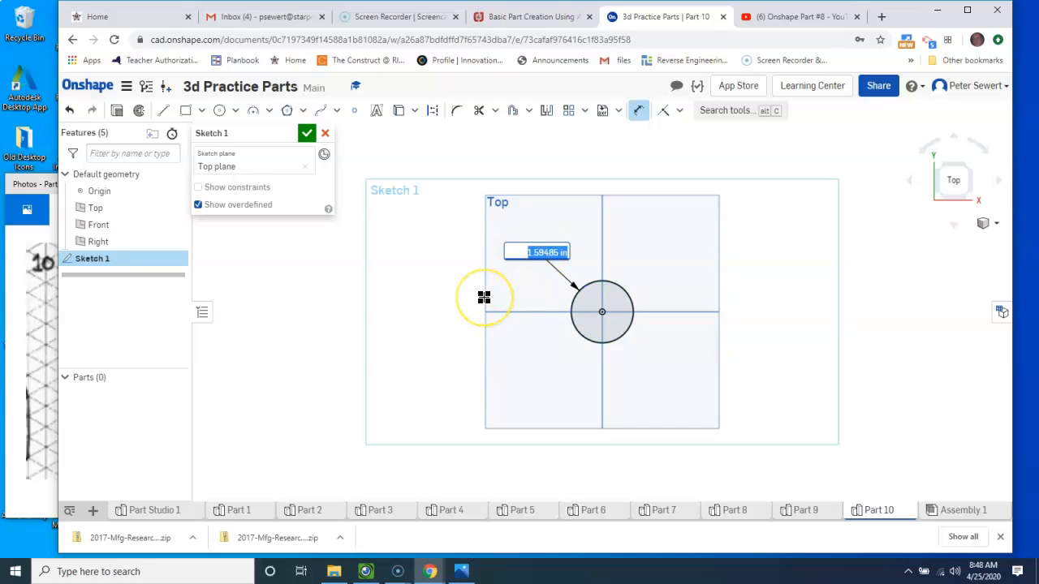
{"action": "type", "text": "2"}
{"action": "key", "text": "Return"}
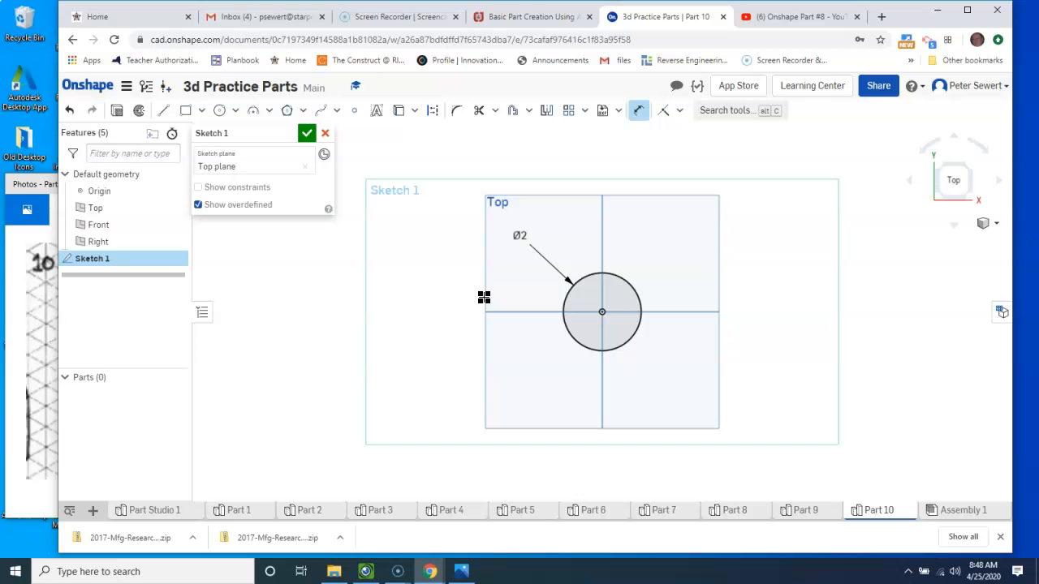
Step: Sketch a second circle to the right, with its centre horizontally aligned with the origin, and set its diameter to 2 in
{"action": "left_click", "coordinate": [220, 114]}
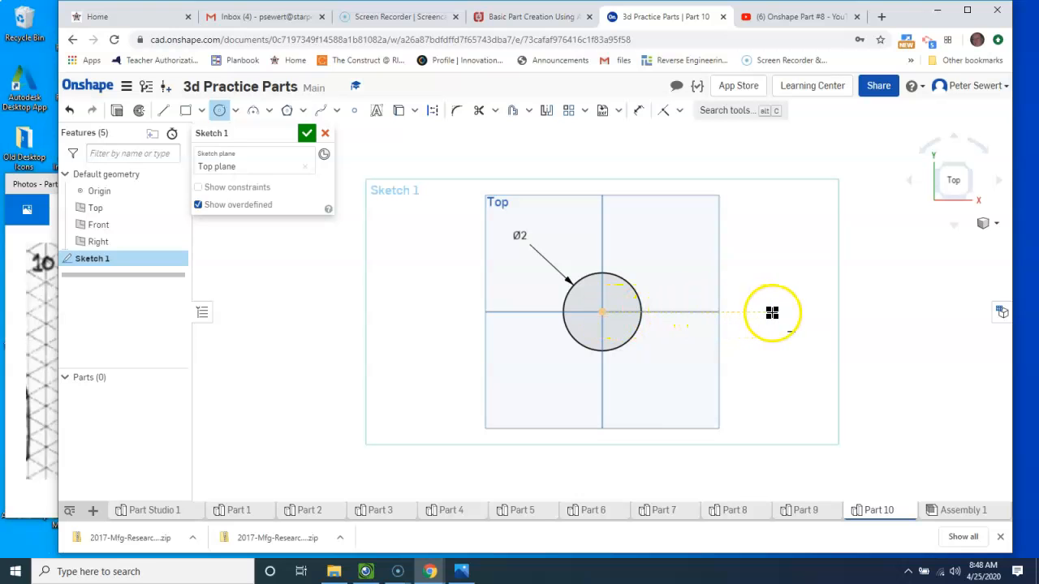
{"action": "left_click", "coordinate": [811, 310]}
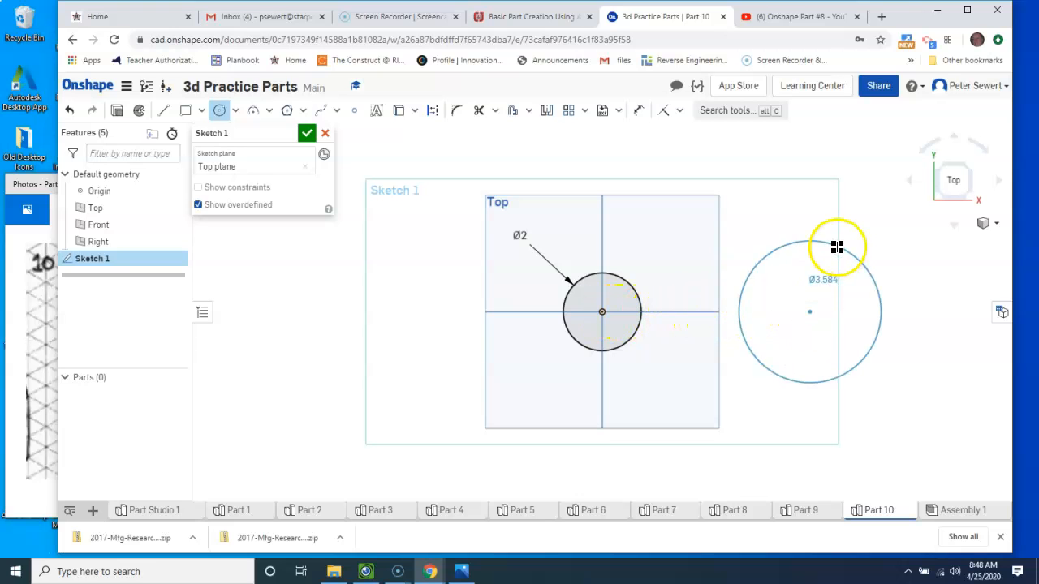
{"action": "left_click", "coordinate": [802, 246]}
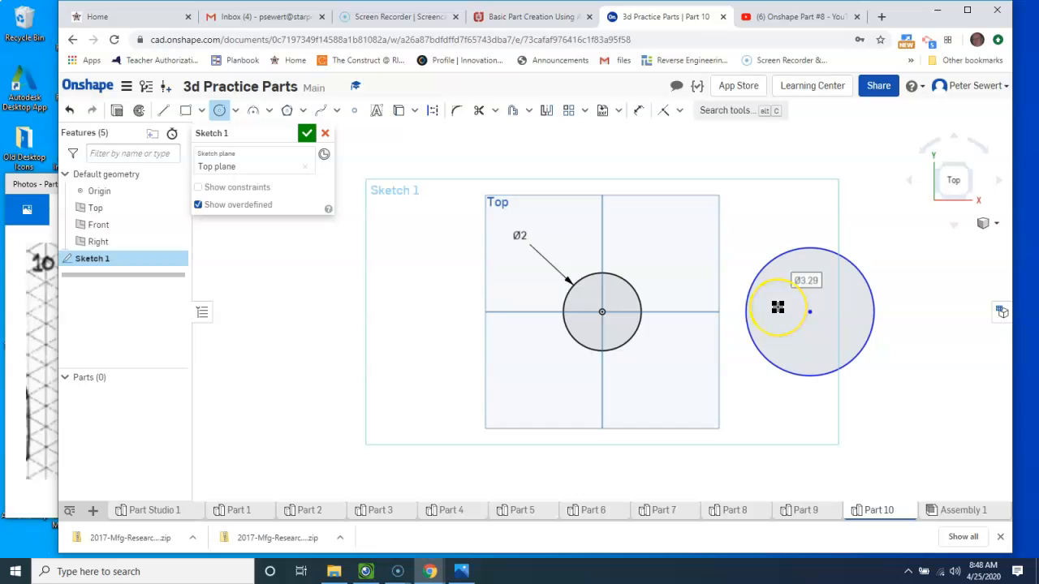
{"action": "type", "text": "2"}
{"action": "key", "text": "Return"}
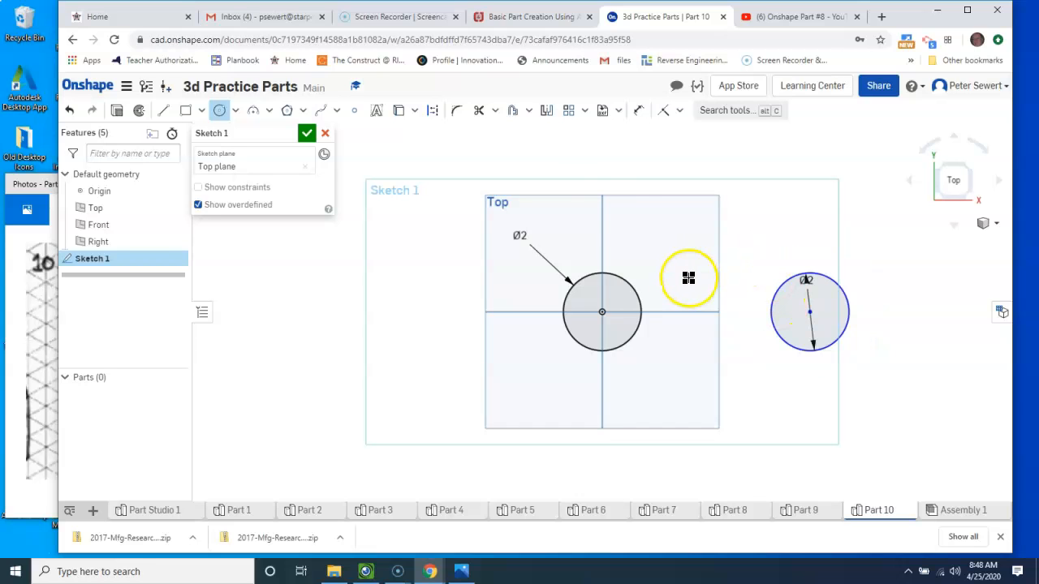
Step: Dimension the horizontal distance between the two circle centres to 2.5 in
{"action": "left_click", "coordinate": [638, 110]}
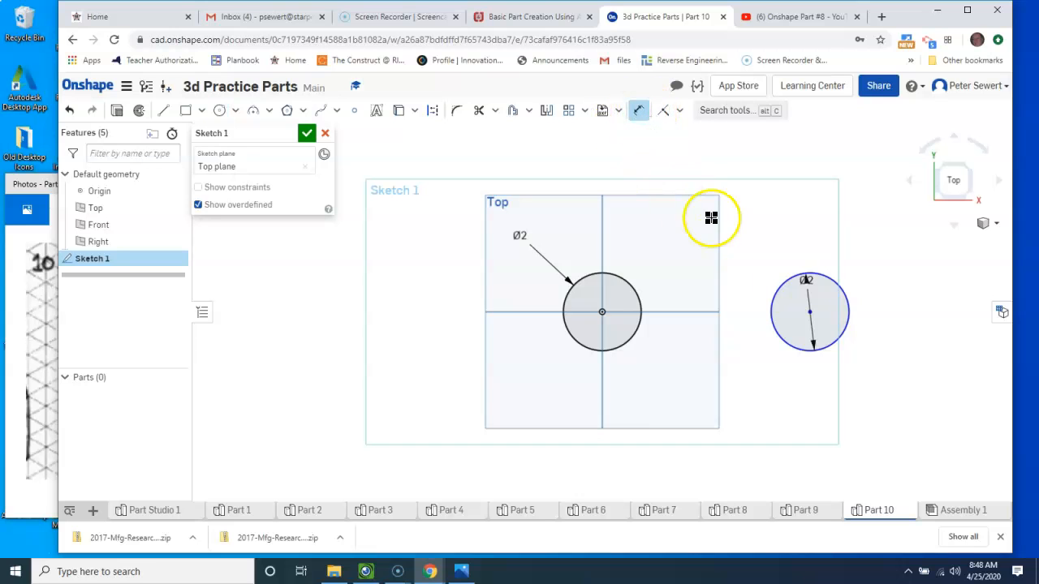
{"action": "left_click", "coordinate": [600, 314]}
{"action": "left_click", "coordinate": [703, 230]}
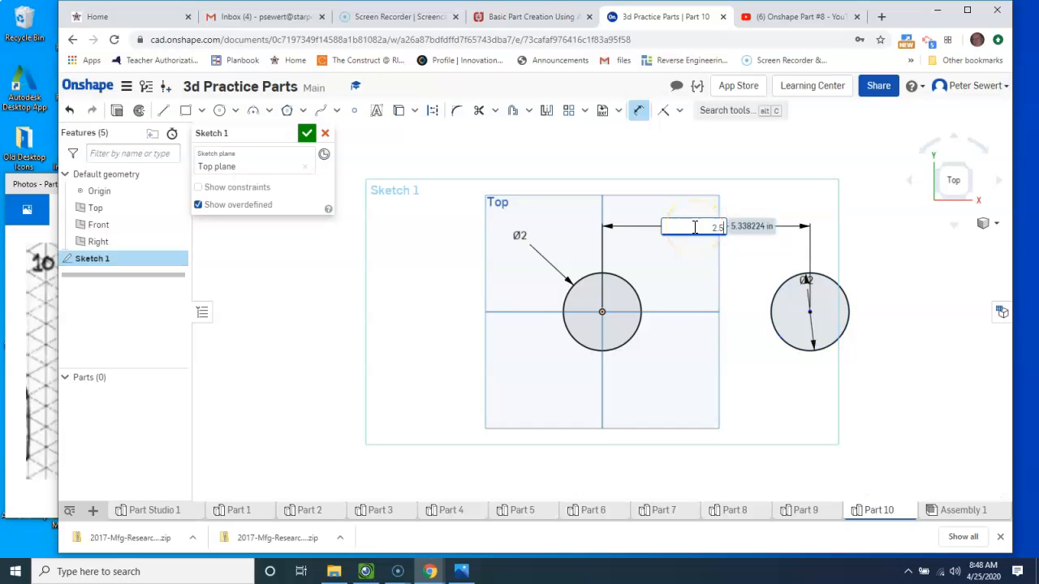
{"action": "key", "text": "Return"}
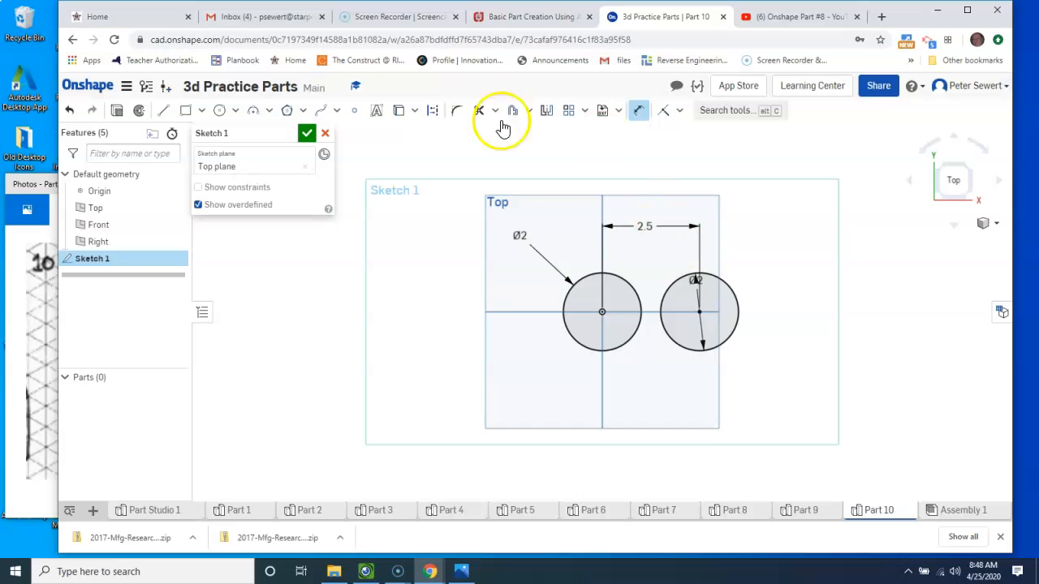
Step: Change the centre-to-centre distance between the circles to 3.5 in
{"action": "left_click", "coordinate": [645, 230]}
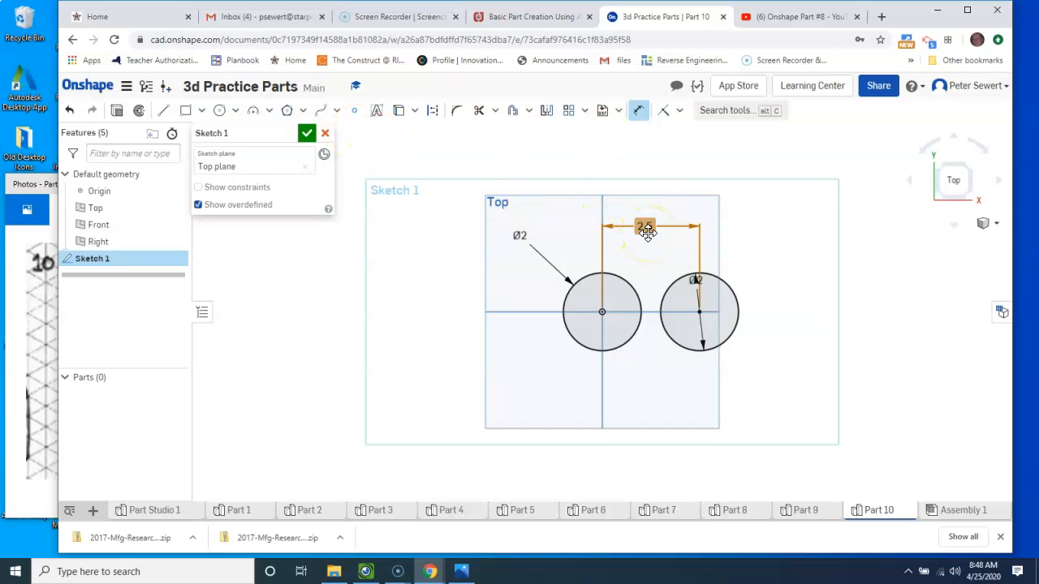
{"action": "double_click", "coordinate": [647, 232]}
{"action": "type", "text": "3.5"}
{"action": "key", "text": "Return"}
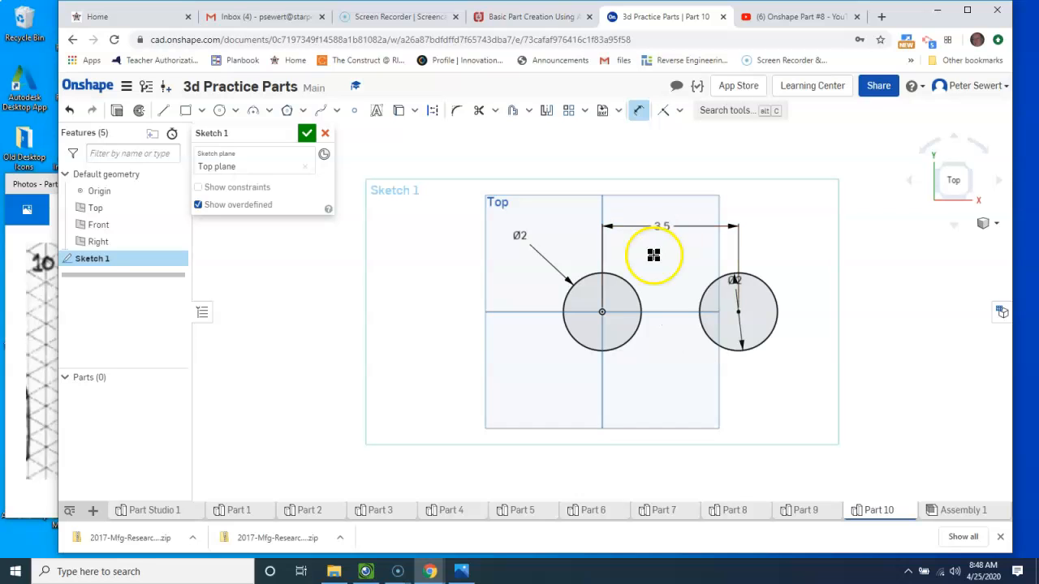
Step: Draw a horizontal line joining the uppermost points of the two circles
{"action": "left_click", "coordinate": [163, 111]}
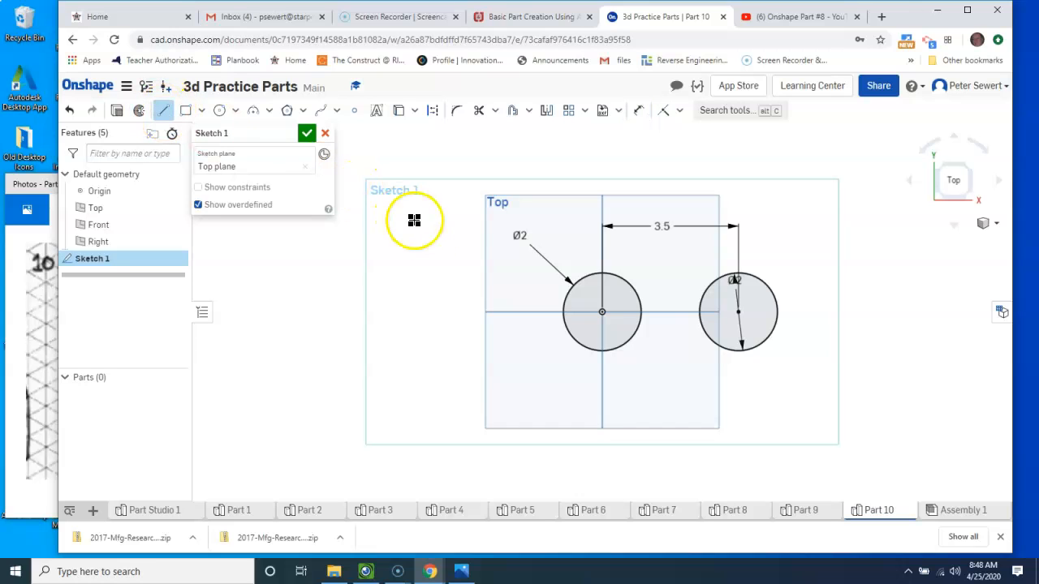
{"action": "left_click", "coordinate": [601, 273]}
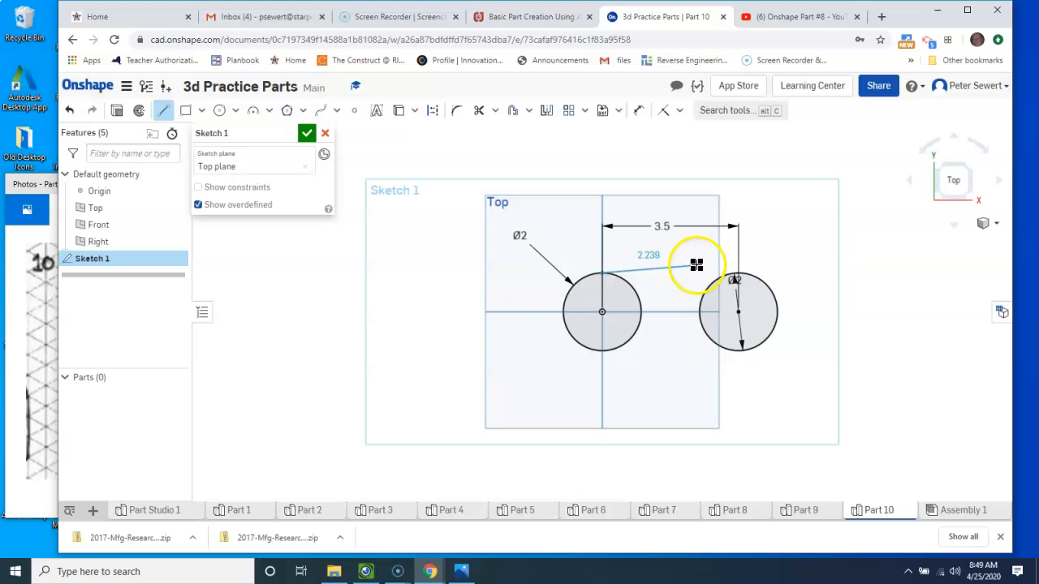
{"action": "left_click", "coordinate": [737, 274]}
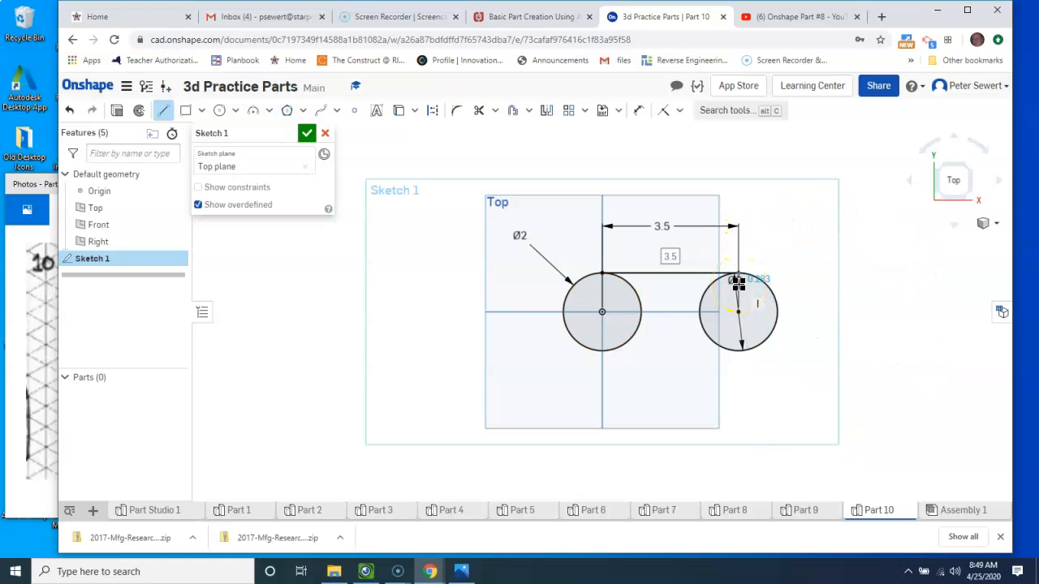
{"action": "left_click", "coordinate": [164, 113]}
Step: Draw a free horizontal line about 4.7 in long just below both circles, extending past their centres
{"action": "left_click", "coordinate": [164, 113]}
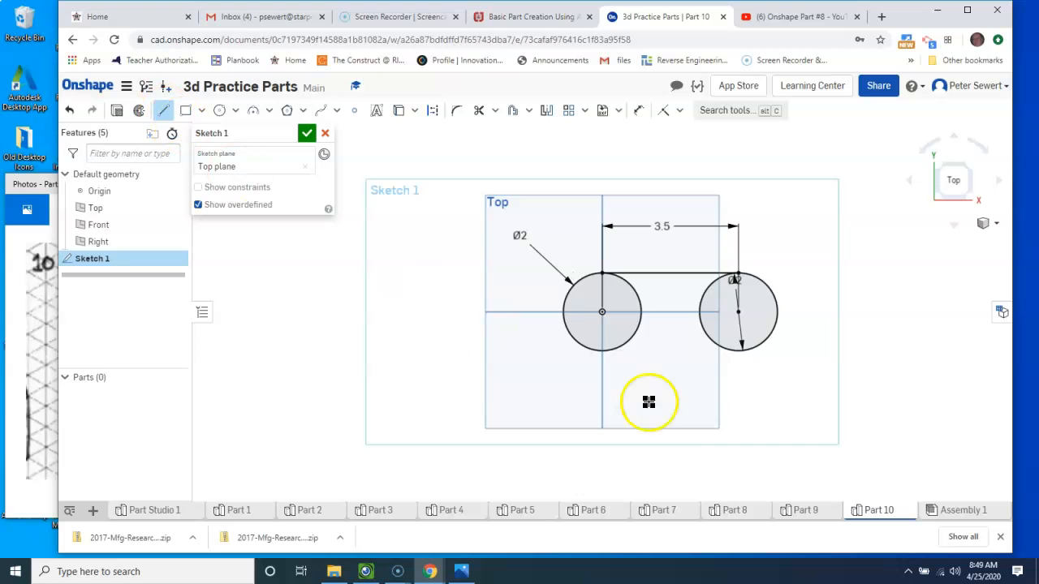
{"action": "left_click", "coordinate": [591, 364]}
{"action": "left_click", "coordinate": [774, 364]}
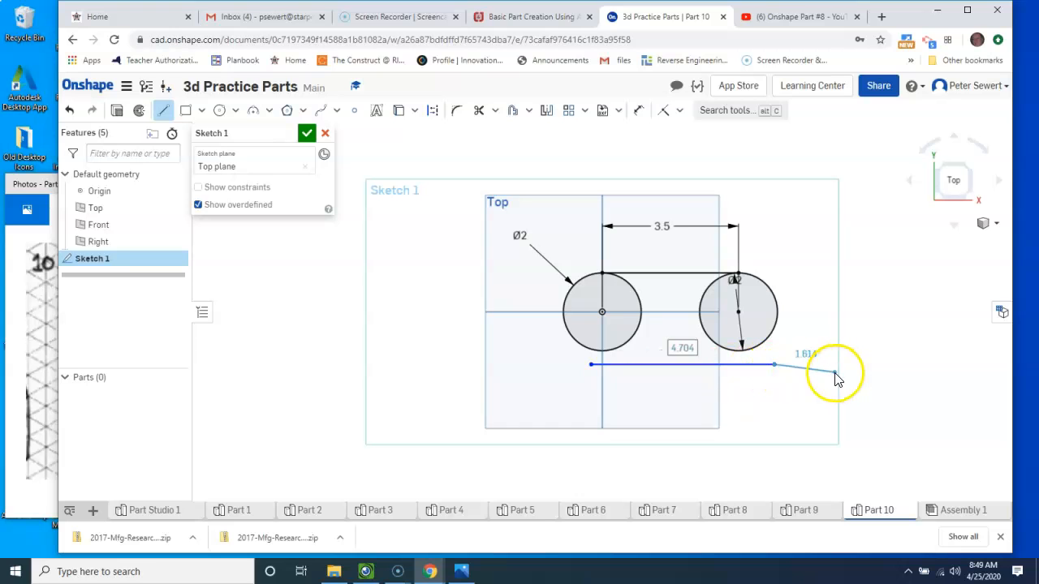
{"action": "key", "text": "Escape"}
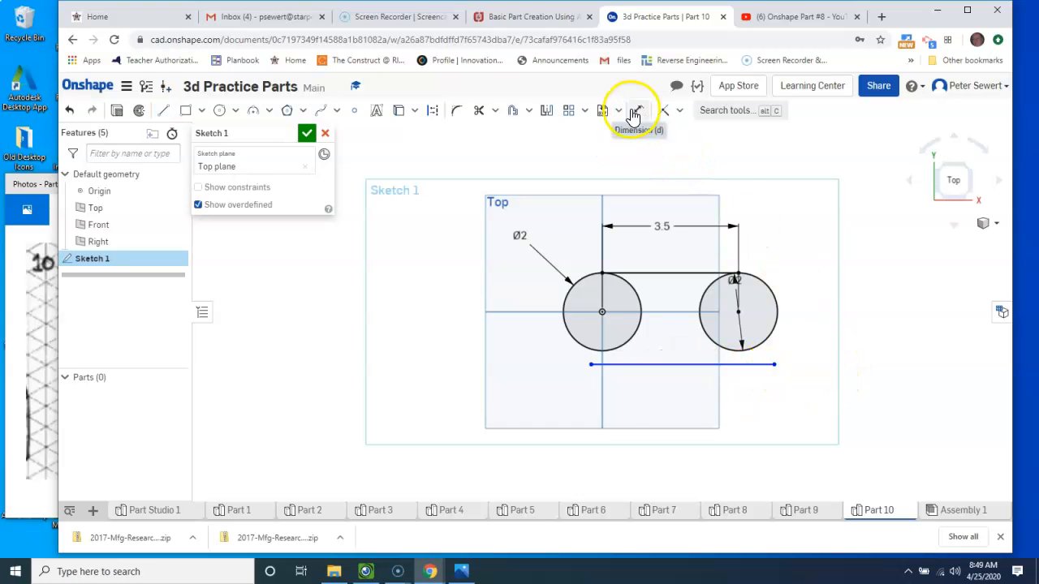
Step: Add a Tangent constraint between the right circle and the horizontal line below it
{"action": "left_click", "coordinate": [681, 112]}
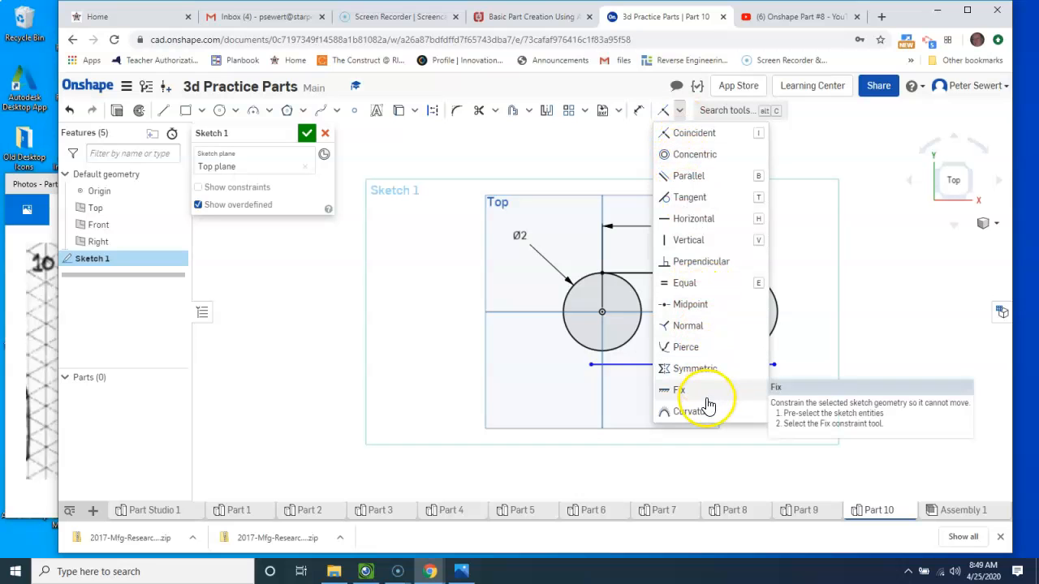
{"action": "left_click", "coordinate": [679, 196]}
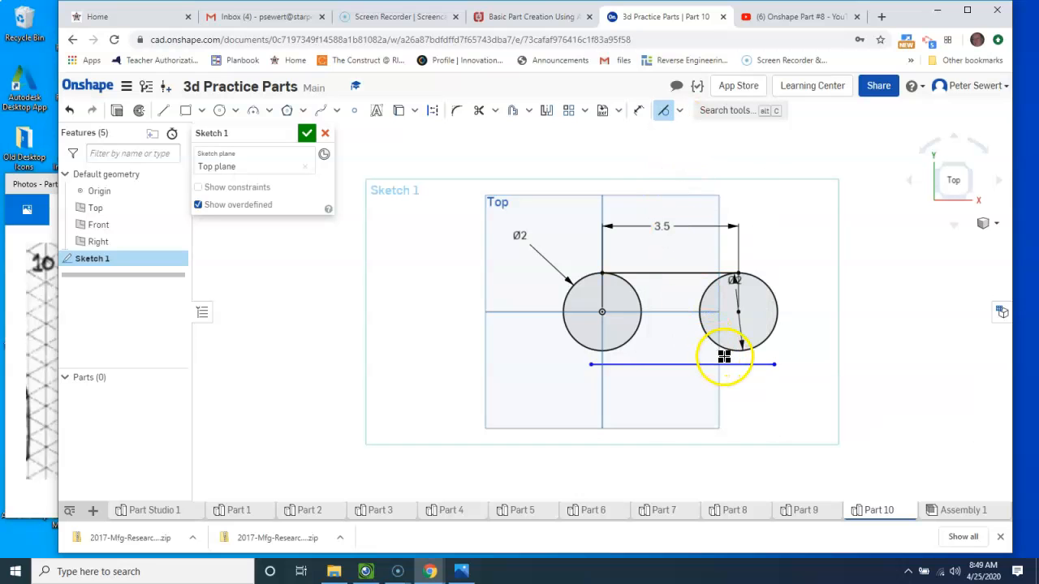
{"action": "left_click", "coordinate": [735, 352]}
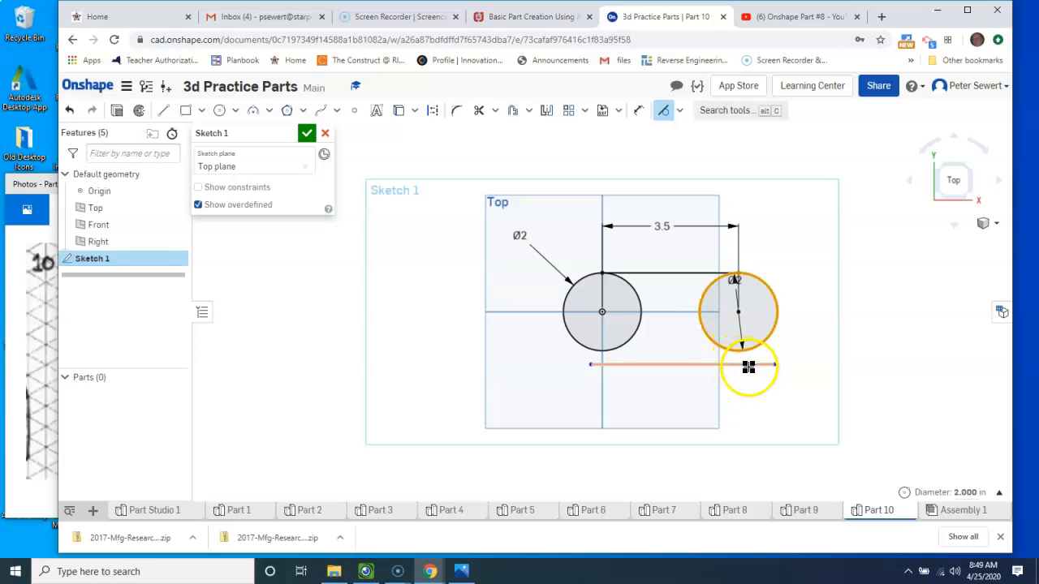
{"action": "left_click", "coordinate": [744, 365]}
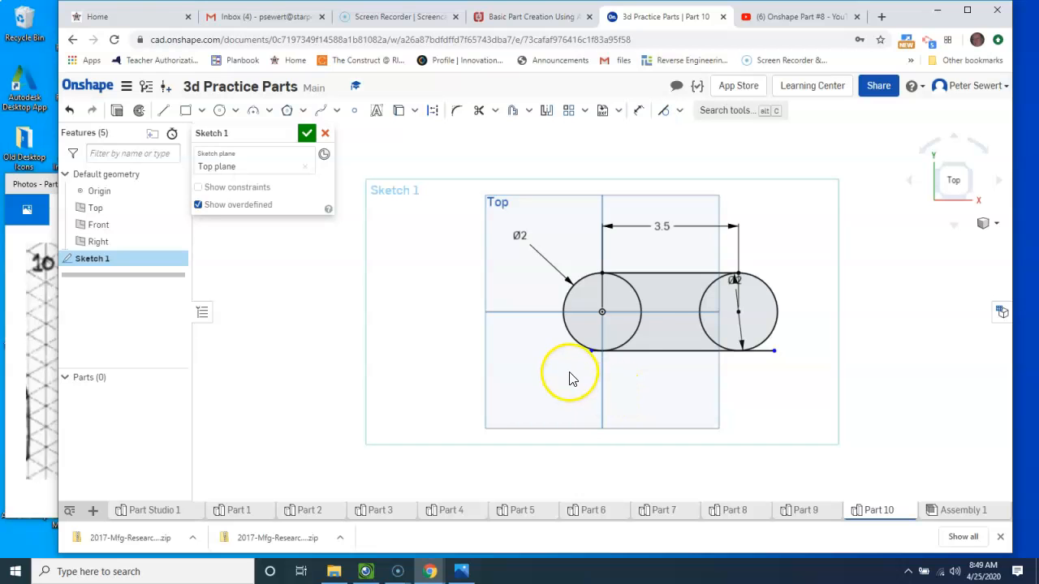
Step: Trim the lower line's overhanging ends and both circles' inner arcs to leave a single slot outline, and finish the sketch
{"action": "scroll", "coordinate": [589, 371], "scroll_direction": "up", "scroll_amount": 10}
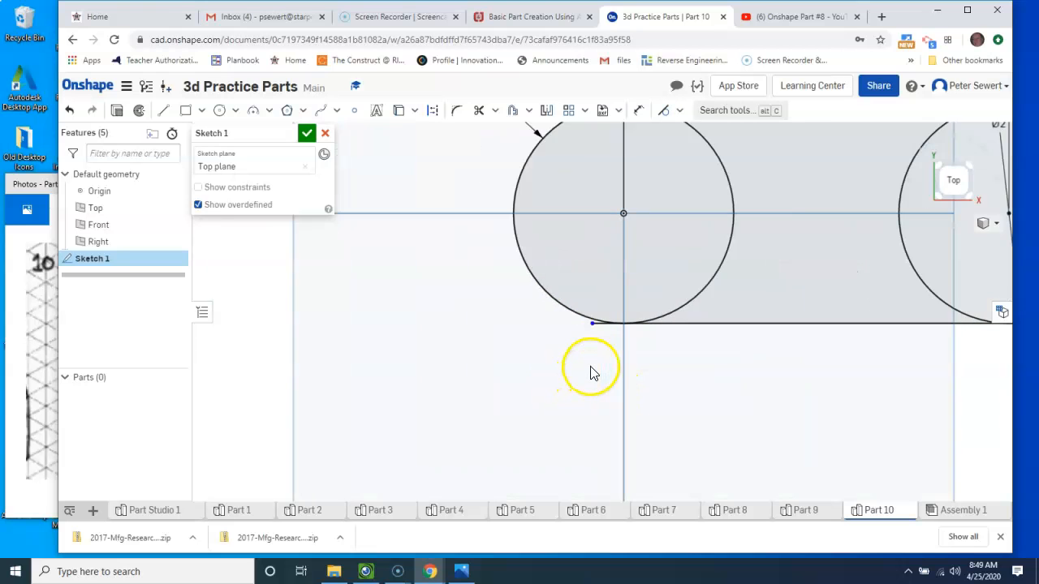
{"action": "left_click", "coordinate": [479, 111]}
{"action": "scroll", "coordinate": [668, 348], "scroll_direction": "down", "scroll_amount": 10}
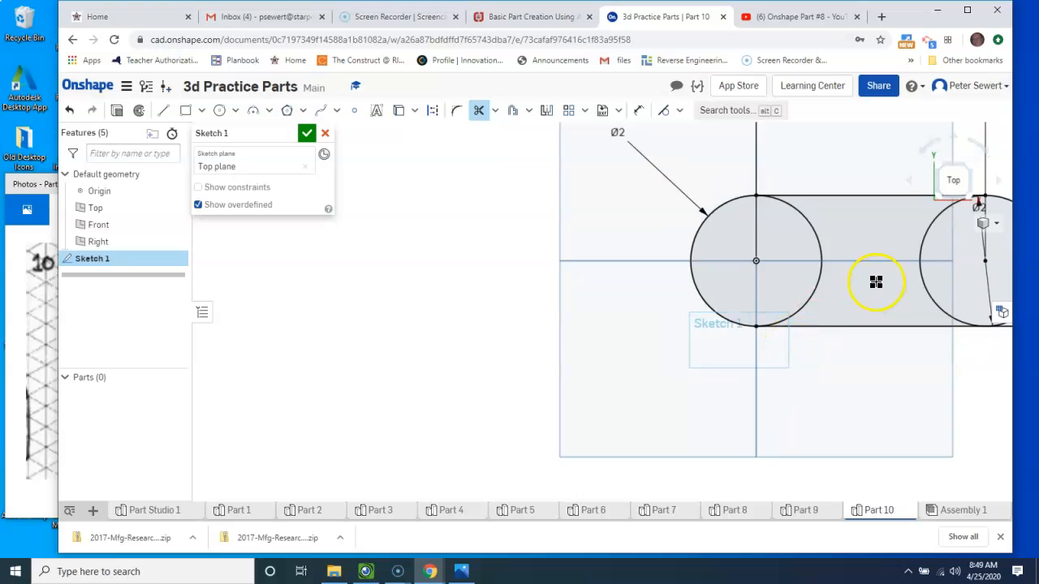
{"action": "middle_click_drag", "start_coordinate": [876, 282], "coordinate": [601, 311]}
{"action": "left_click", "coordinate": [759, 359]}
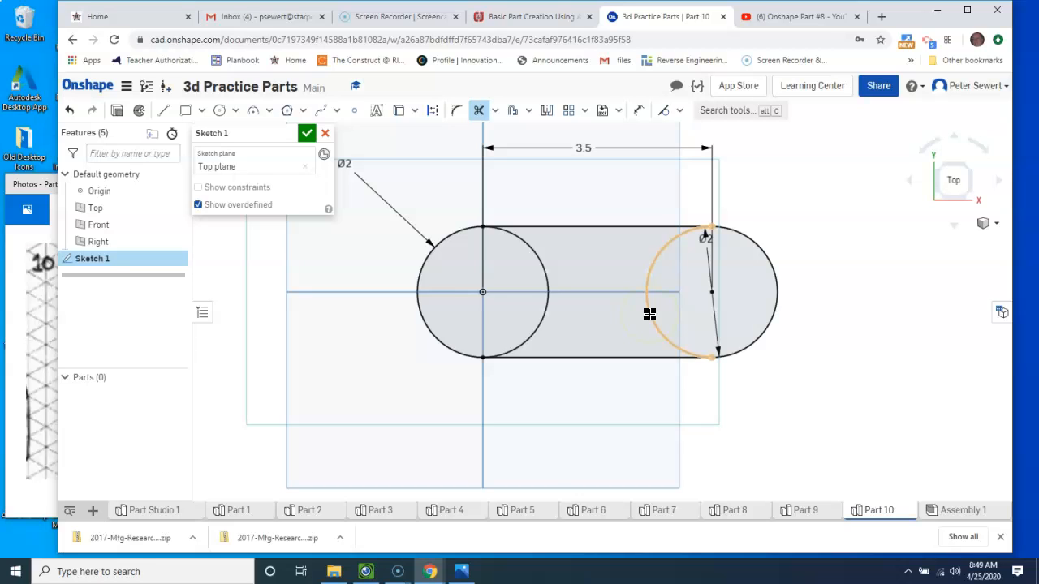
{"action": "left_click", "coordinate": [541, 324]}
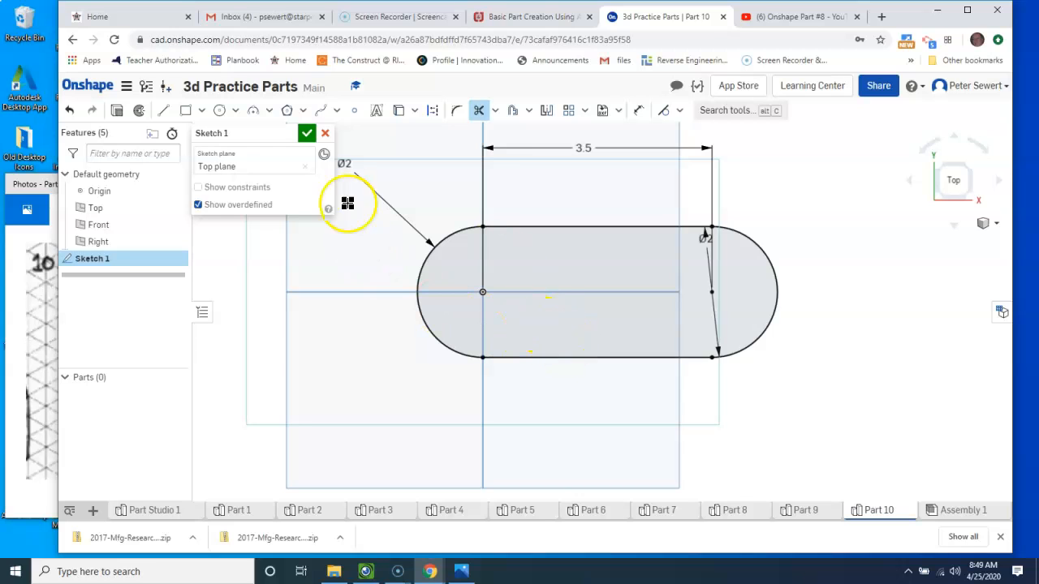
{"action": "left_click", "coordinate": [305, 136]}
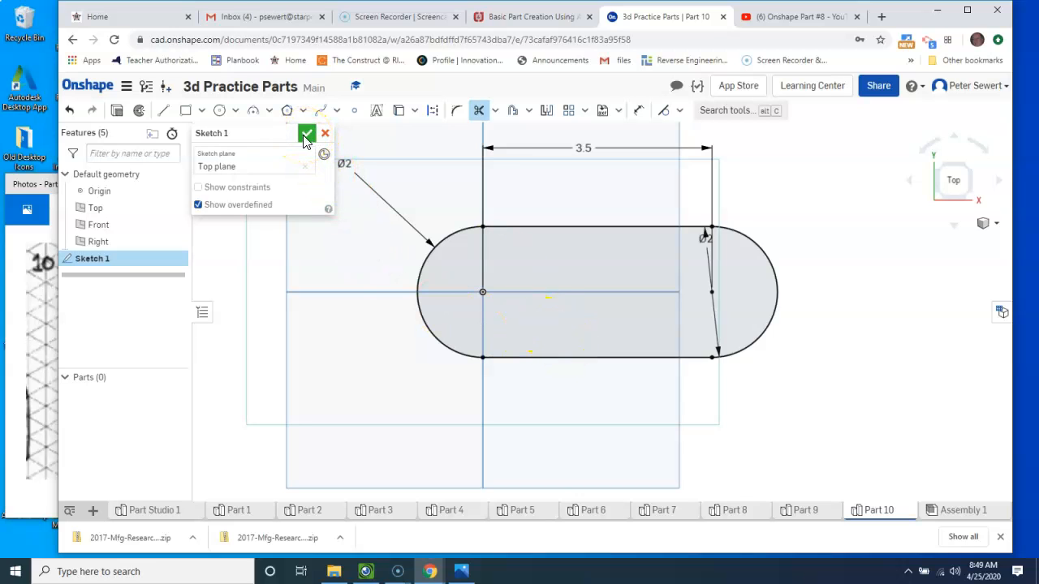
Step: Extrude the slot profile 1 in as a new solid with a blind end
{"action": "right_click", "coordinate": [792, 278]}
{"action": "left_click", "coordinate": [840, 333]}
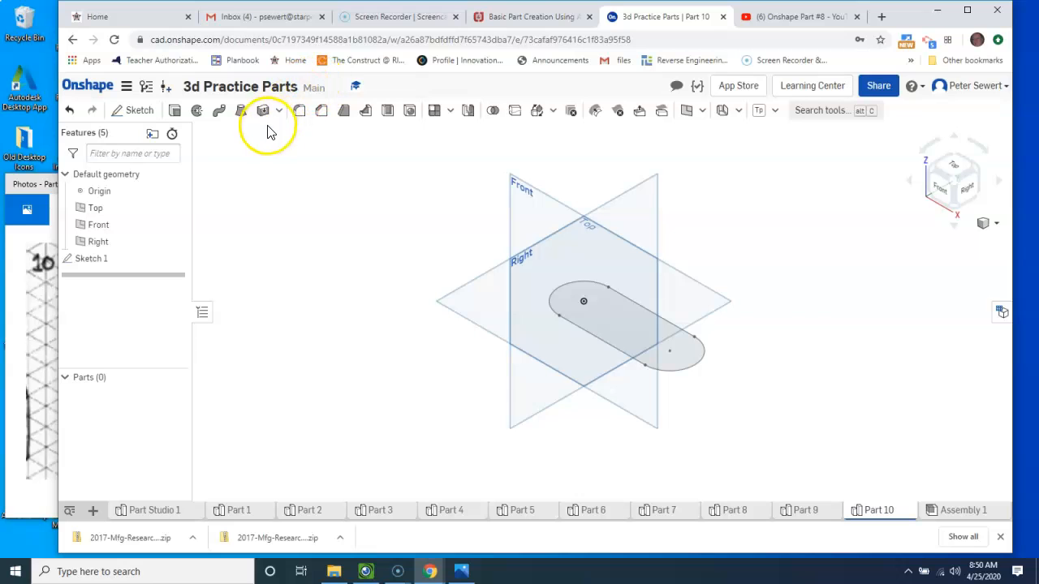
{"action": "left_click", "coordinate": [174, 112]}
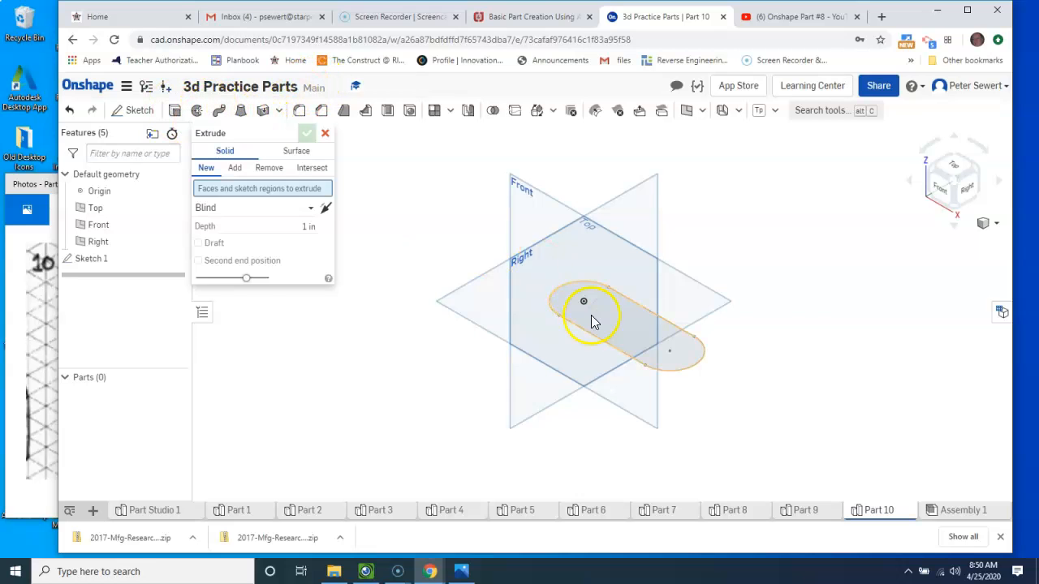
{"action": "left_click", "coordinate": [596, 338]}
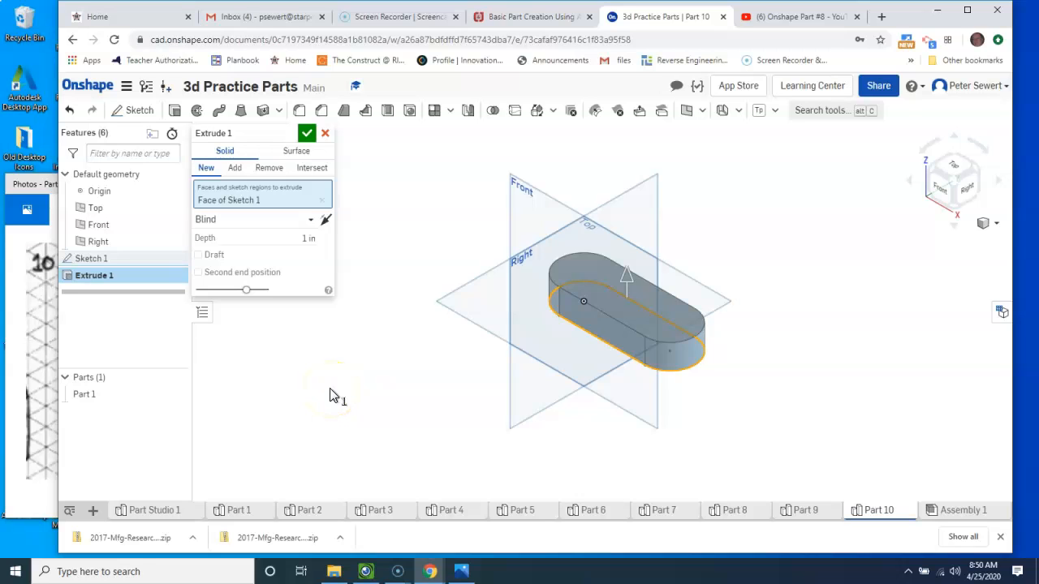
{"action": "key", "text": "Return"}
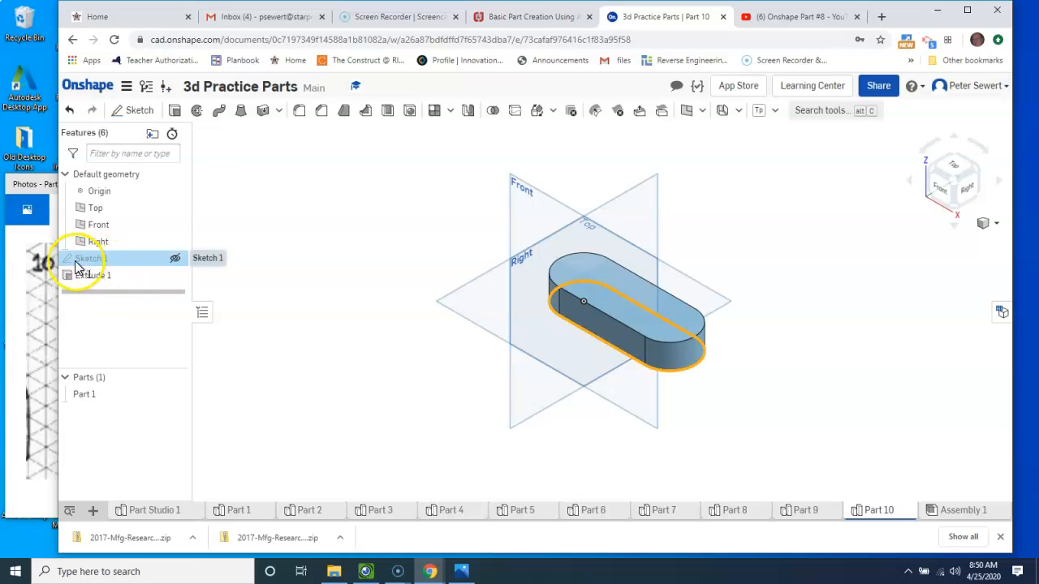
Step: Reopen the slot's sketch and draw a 1 in diameter circle centred on the origin
{"action": "double_click", "coordinate": [100, 262]}
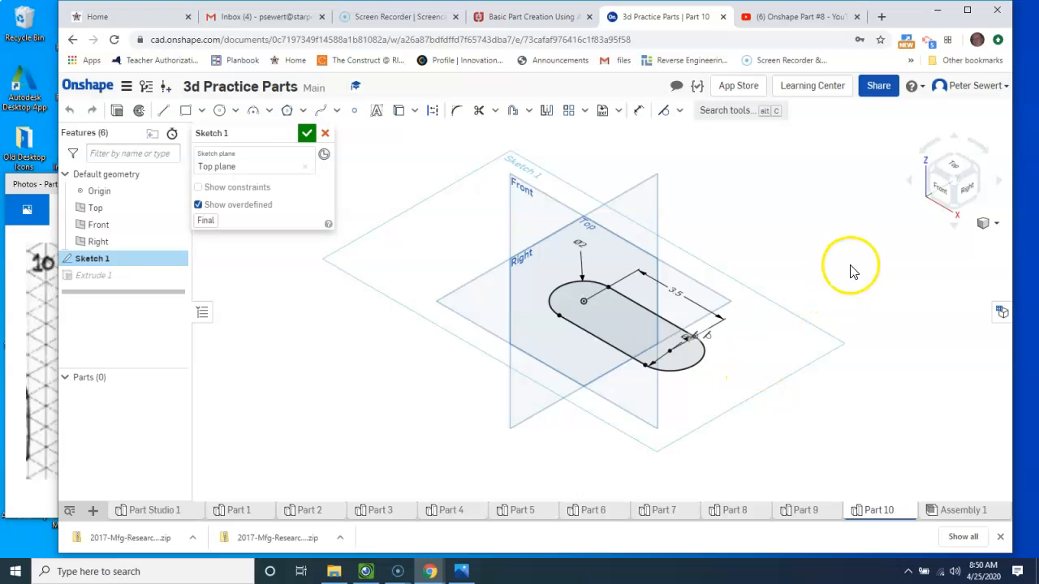
{"action": "left_click", "coordinate": [958, 172]}
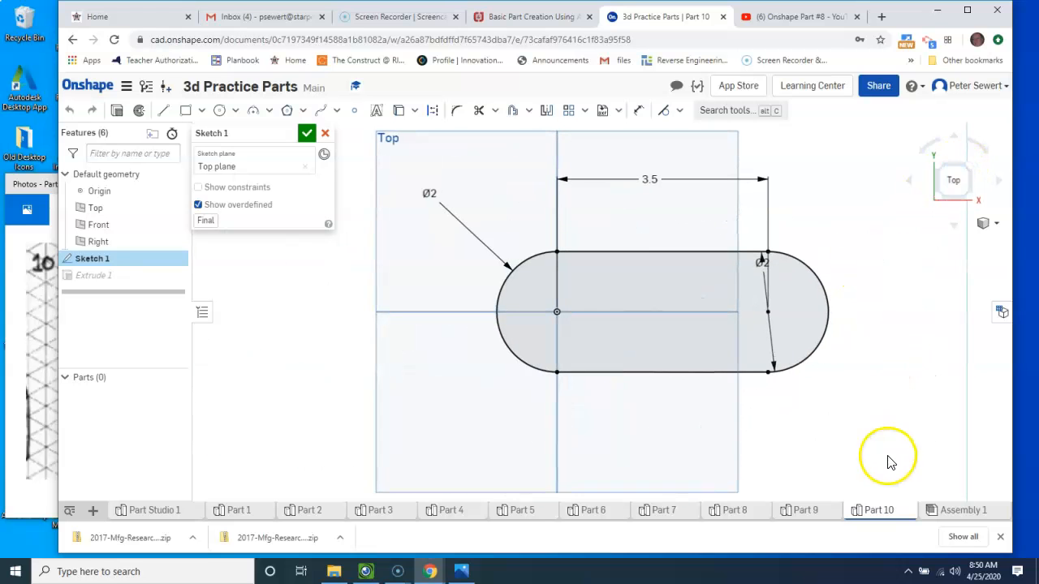
{"action": "left_click", "coordinate": [215, 113]}
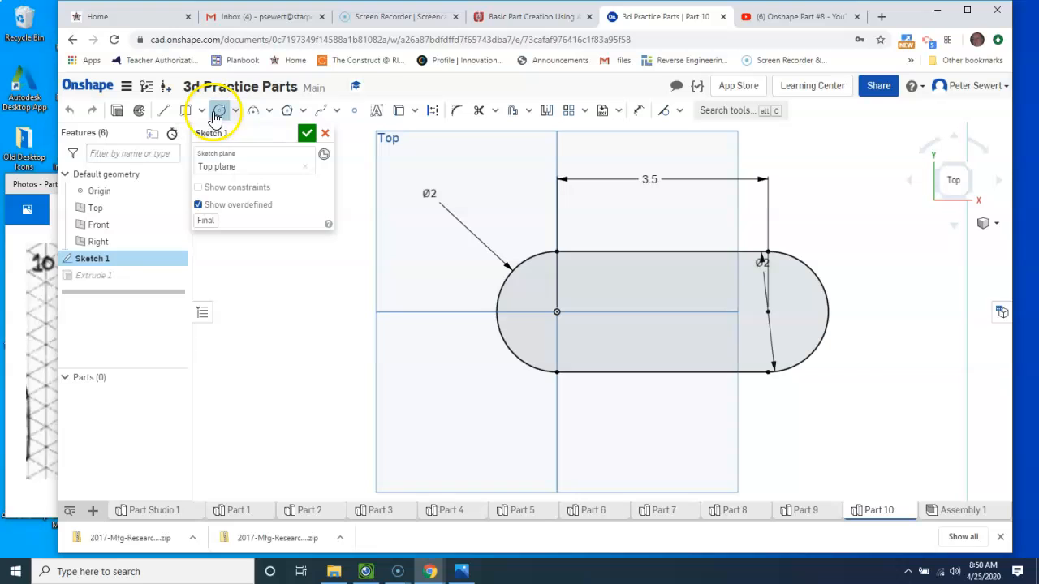
{"action": "left_click", "coordinate": [557, 311]}
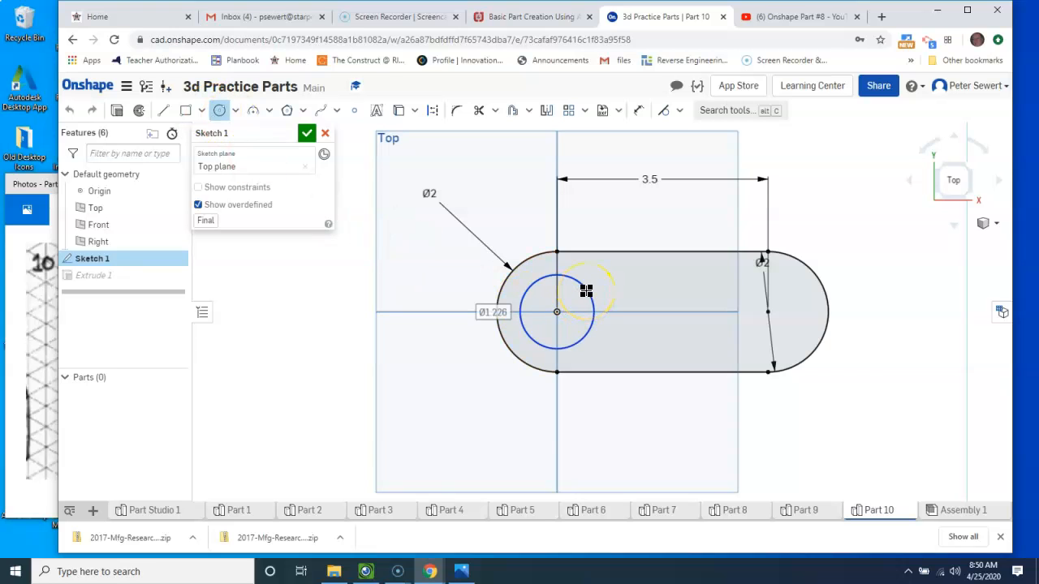
{"action": "type", "text": "1"}
{"action": "key", "text": "Return"}
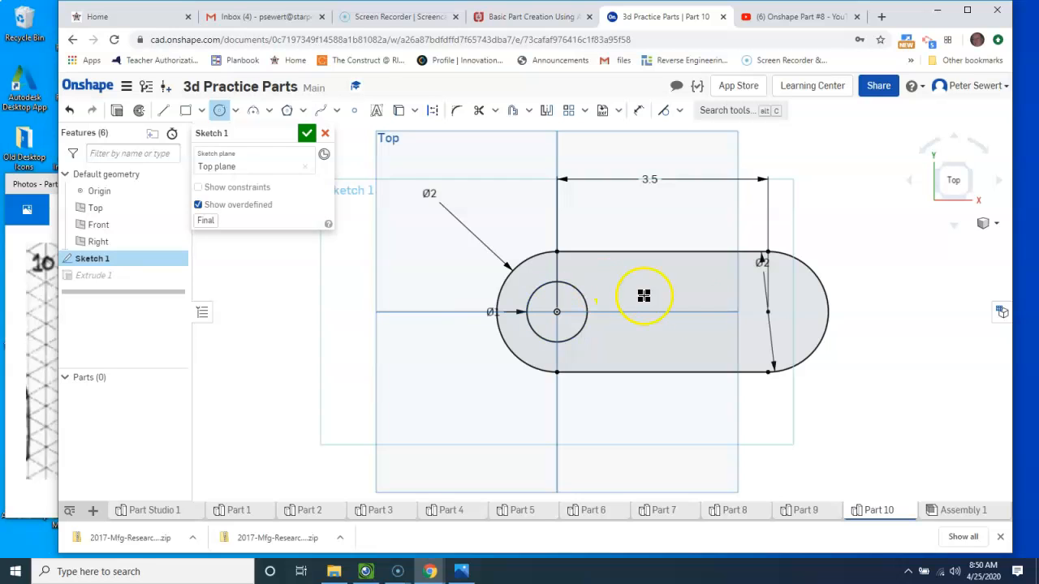
Step: Draw a circle centred on the slot's other end arc, make it equal to the 1 in circle, and finish the sketch
{"action": "left_click", "coordinate": [770, 311]}
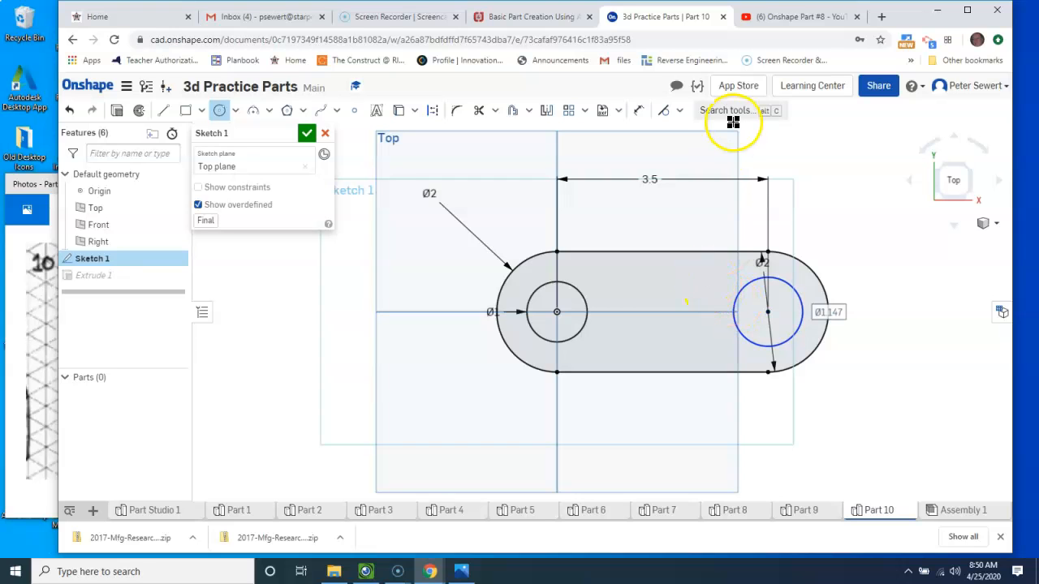
{"action": "left_click", "coordinate": [680, 113]}
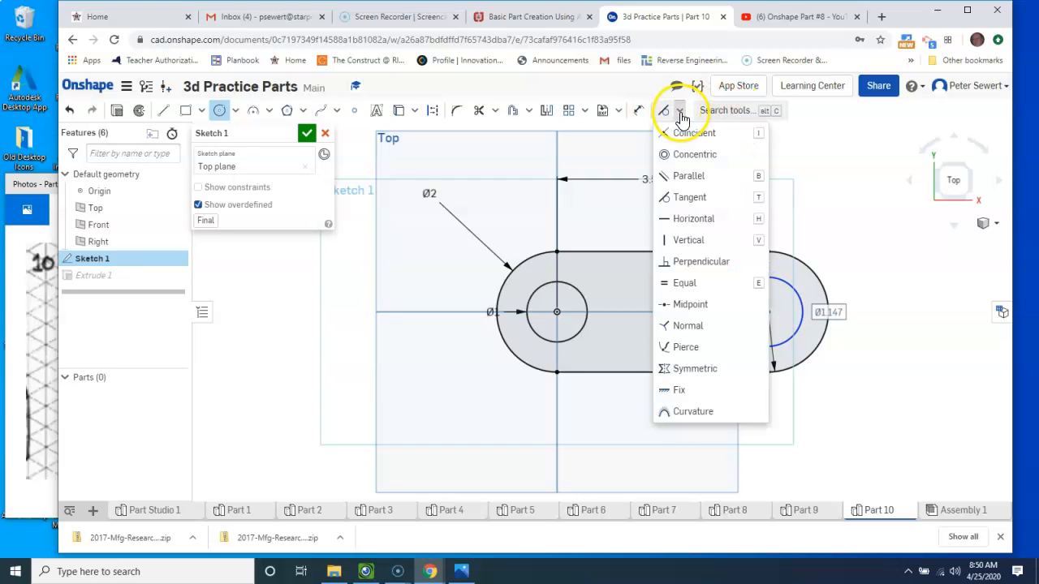
{"action": "left_click", "coordinate": [680, 283]}
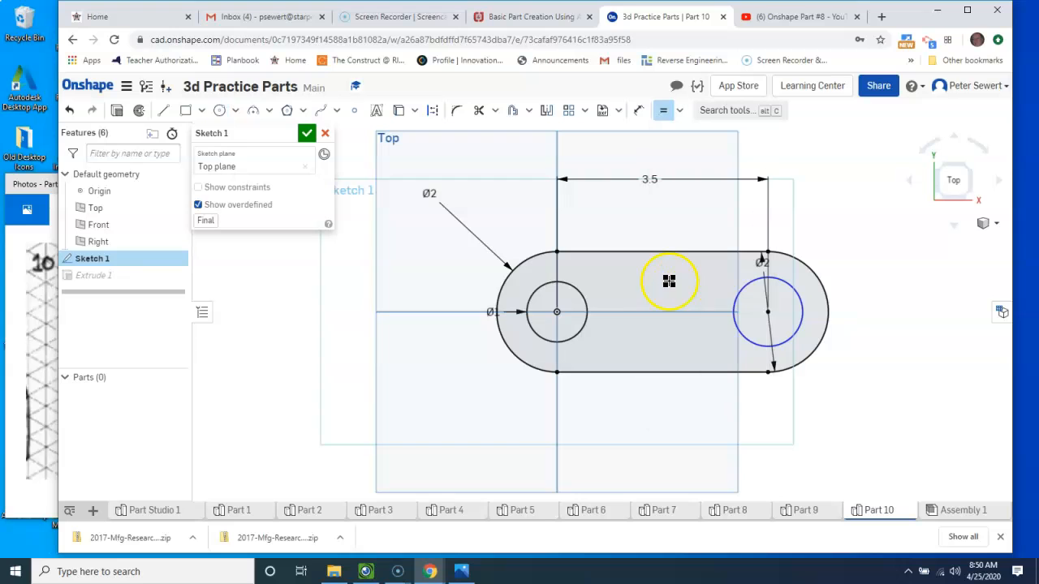
{"action": "left_click", "coordinate": [580, 297]}
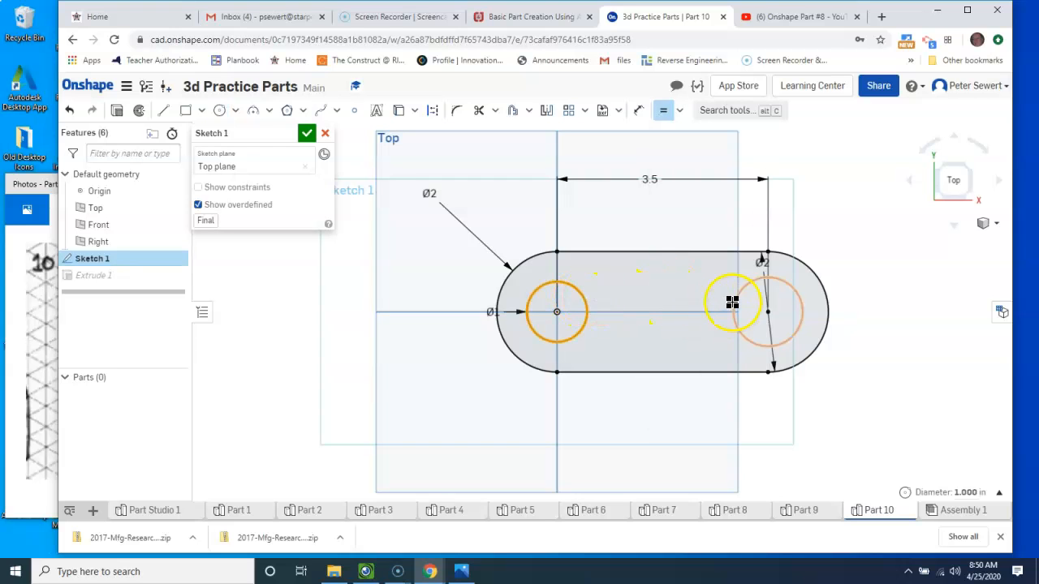
{"action": "left_click", "coordinate": [733, 301]}
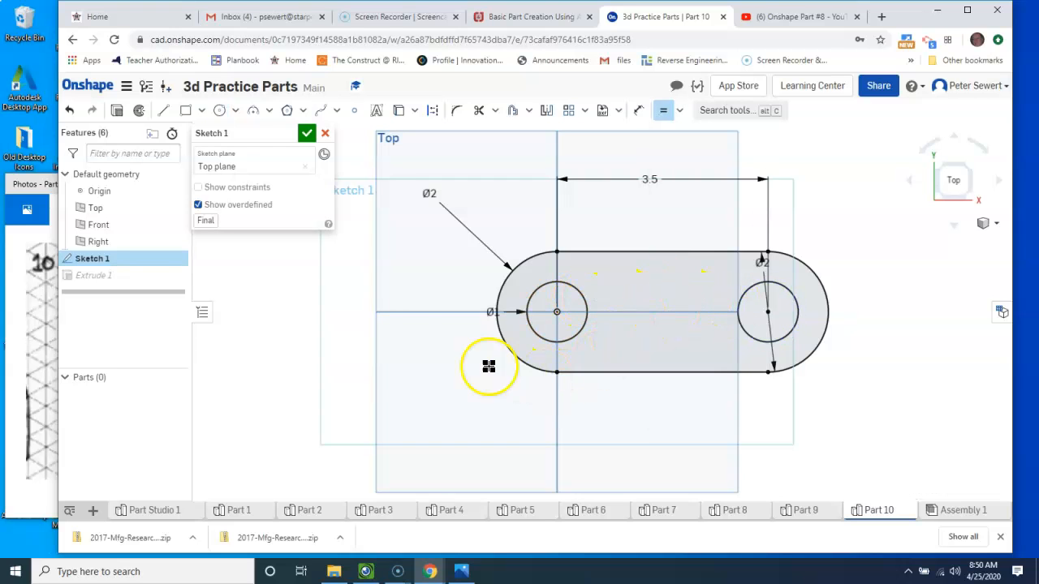
{"action": "left_click", "coordinate": [306, 132]}
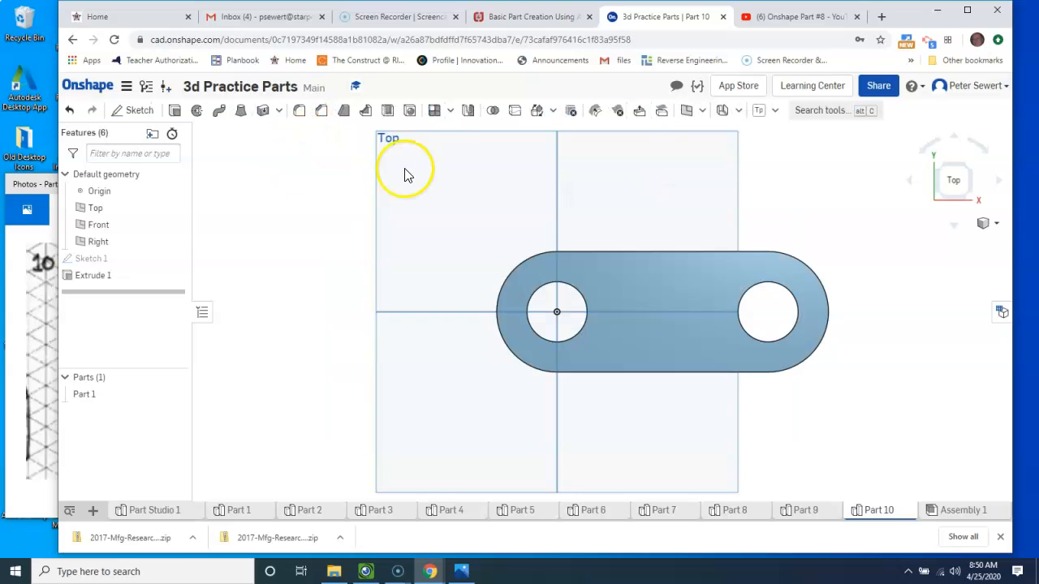
Step: Check the Part 10 reference drawing and start a new sketch on the arm's upper face, viewed normal to the sketch plane
{"action": "right_click", "coordinate": [864, 319]}
{"action": "left_click", "coordinate": [884, 371]}
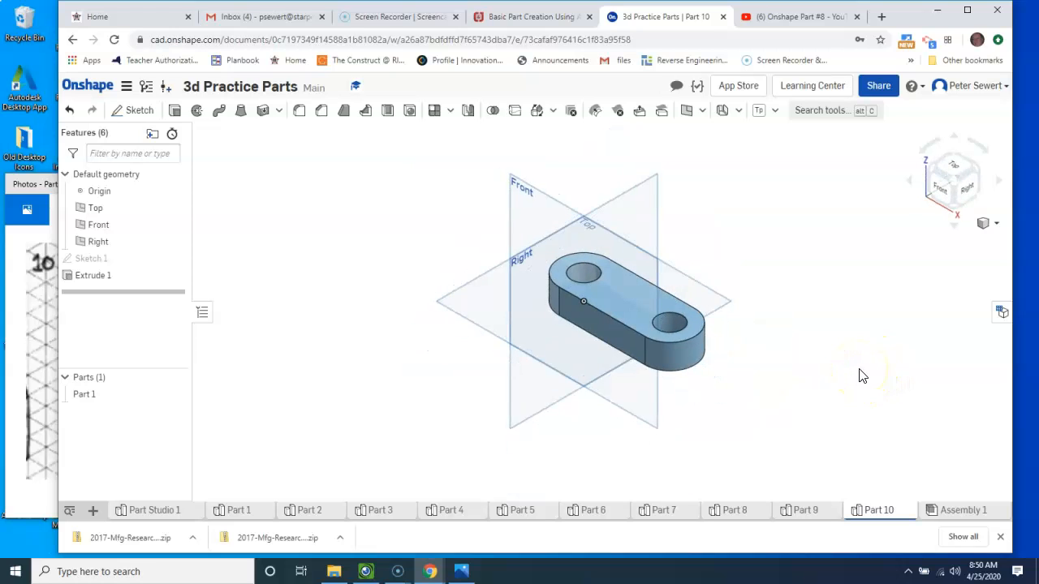
{"action": "left_click", "coordinate": [36, 189]}
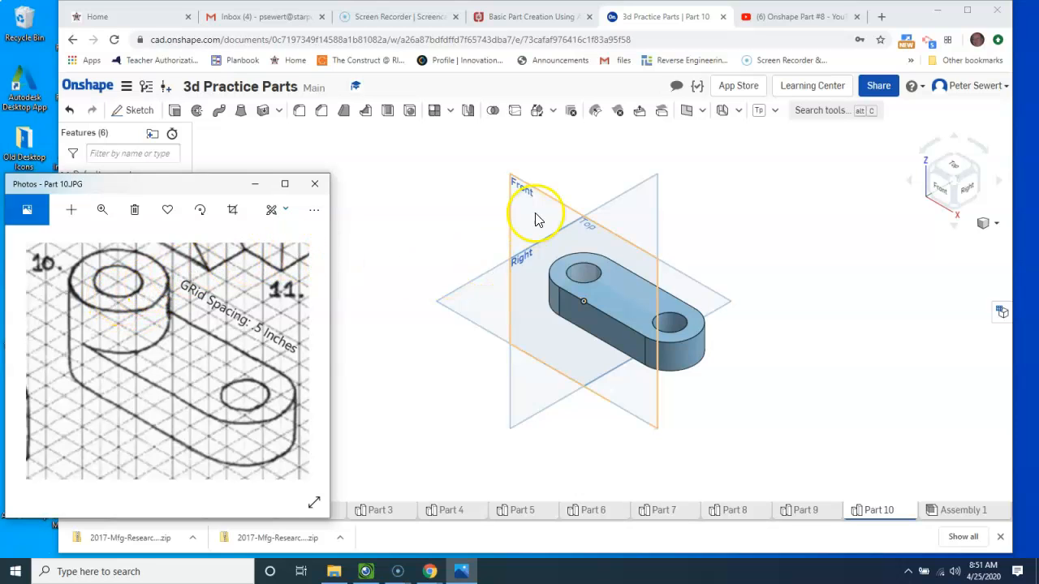
{"action": "left_click", "coordinate": [138, 110]}
{"action": "left_click", "coordinate": [622, 300]}
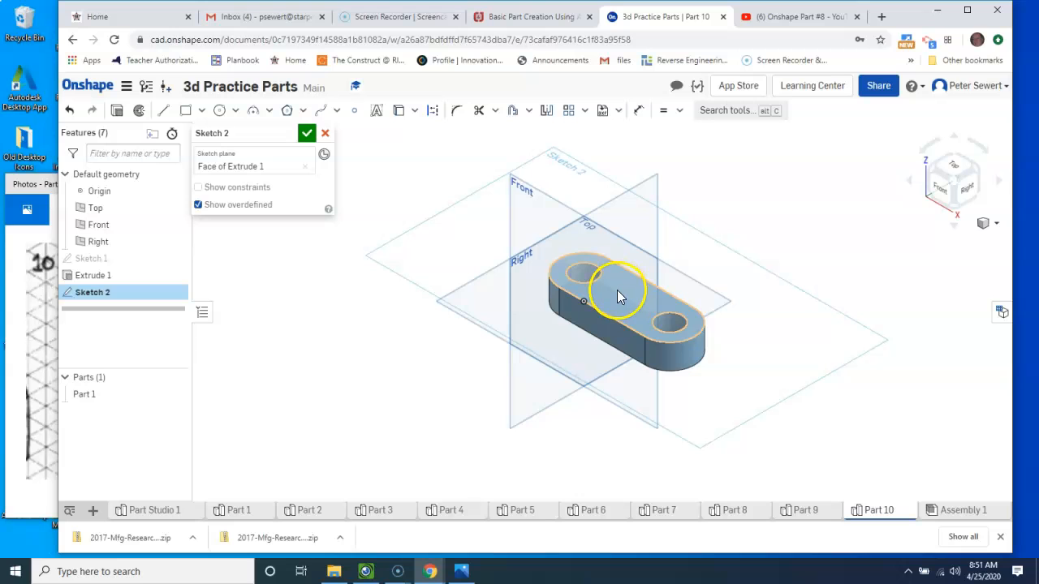
{"action": "left_click", "coordinate": [616, 292]}
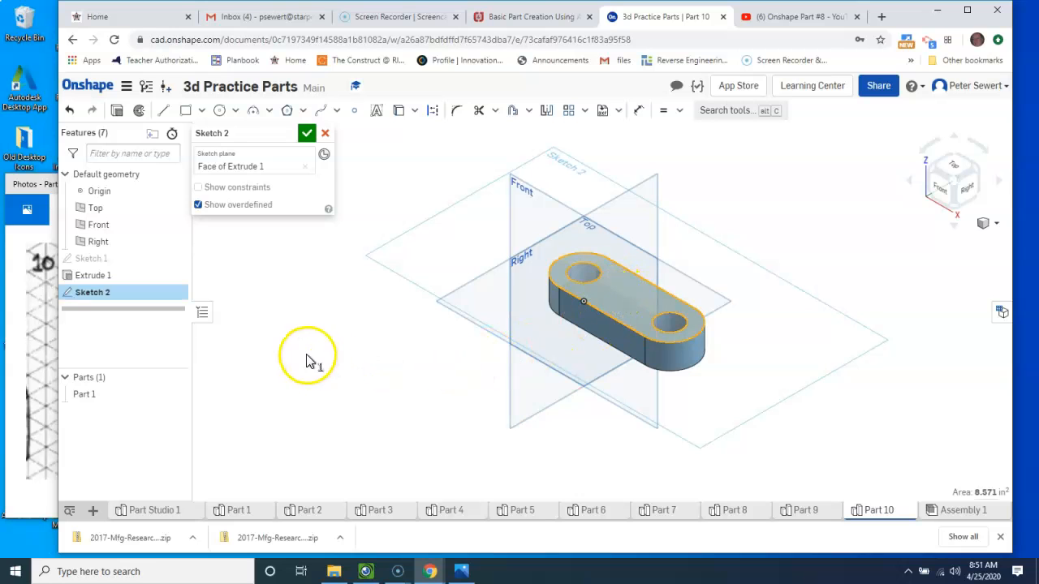
{"action": "right_click", "coordinate": [404, 234]}
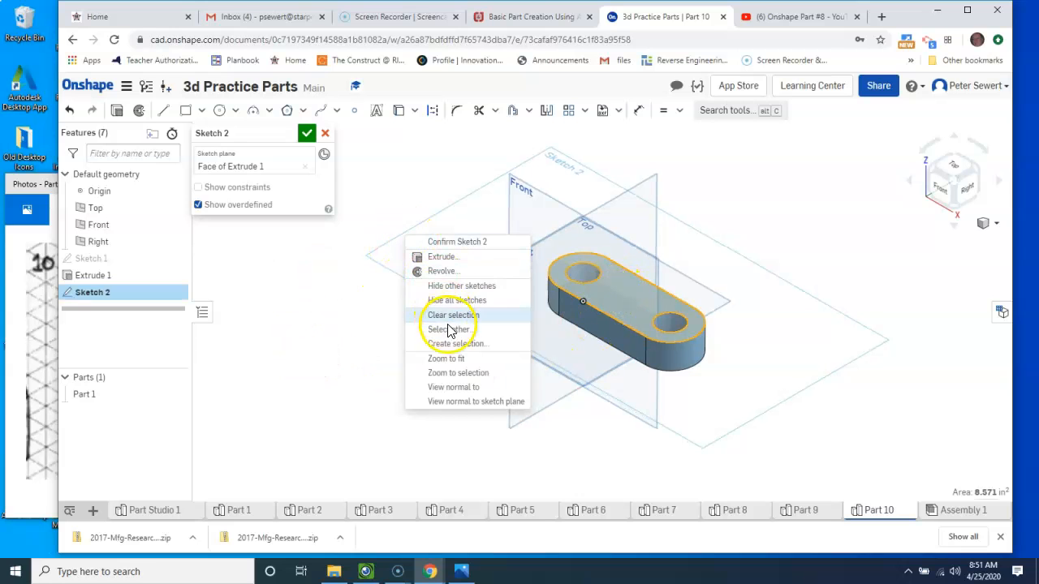
{"action": "left_click", "coordinate": [453, 402]}
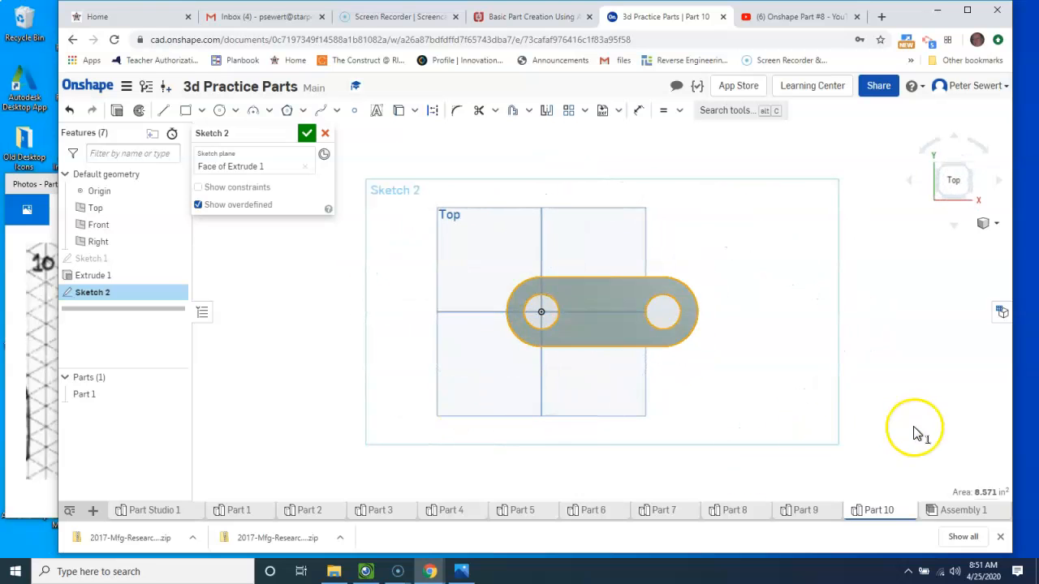
Step: Project the arm's rounded outer edge at the origin end into the sketch with the Use tool
{"action": "scroll", "coordinate": [542, 327], "scroll_direction": "up", "scroll_amount": 5}
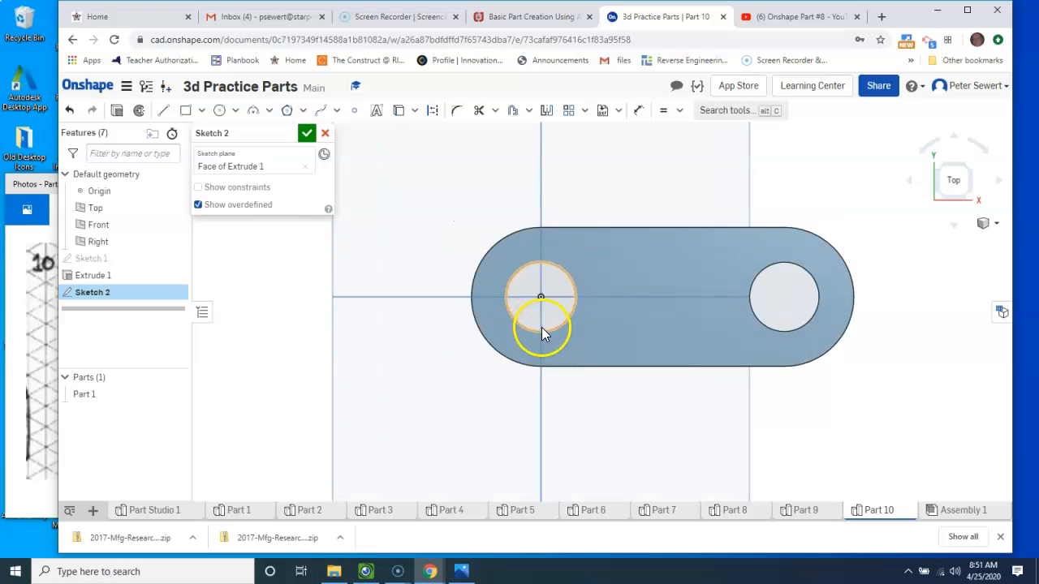
{"action": "left_click", "coordinate": [218, 113]}
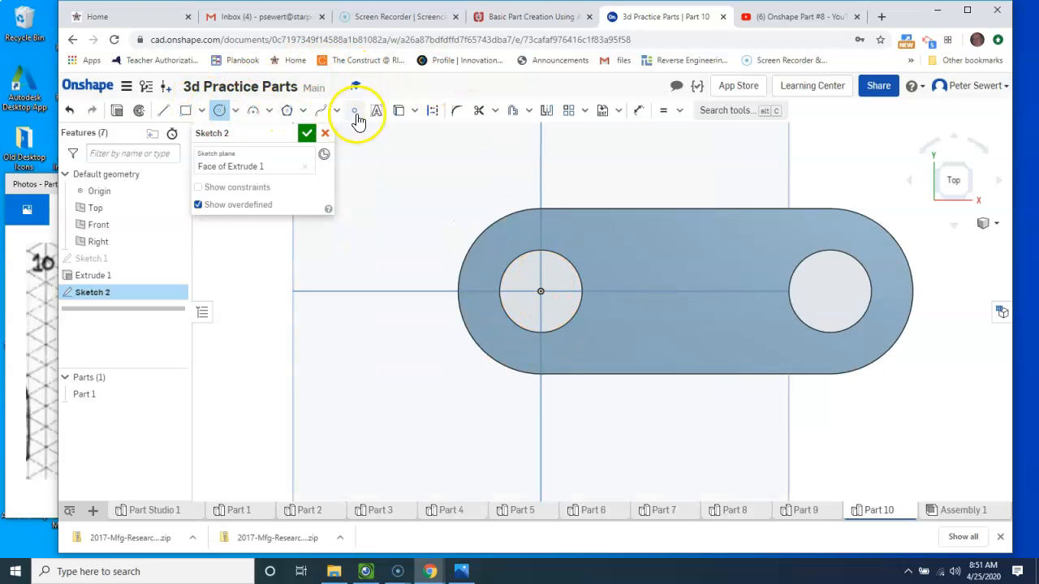
{"action": "left_click", "coordinate": [398, 117]}
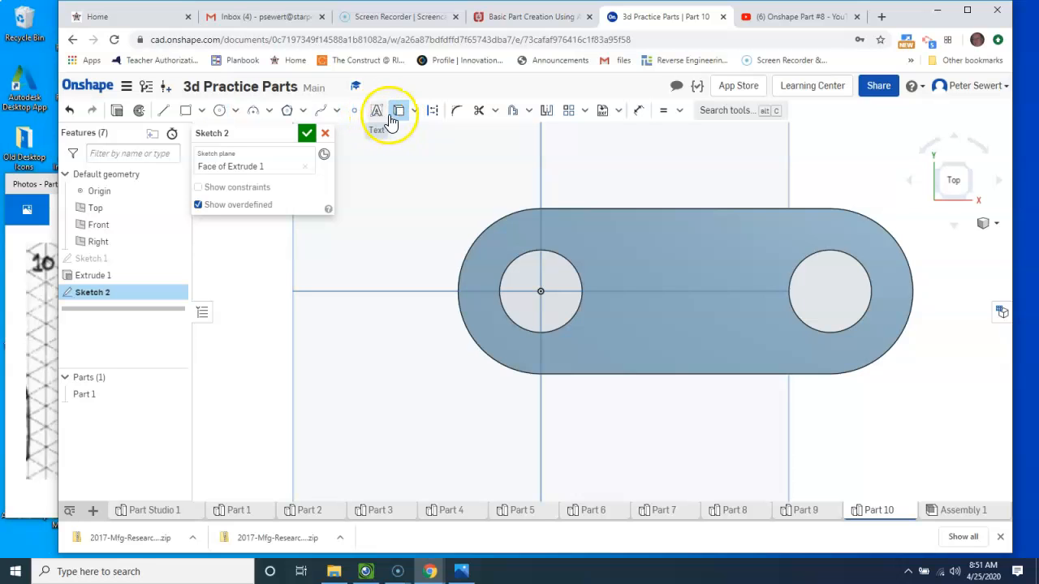
{"action": "left_click", "coordinate": [488, 226]}
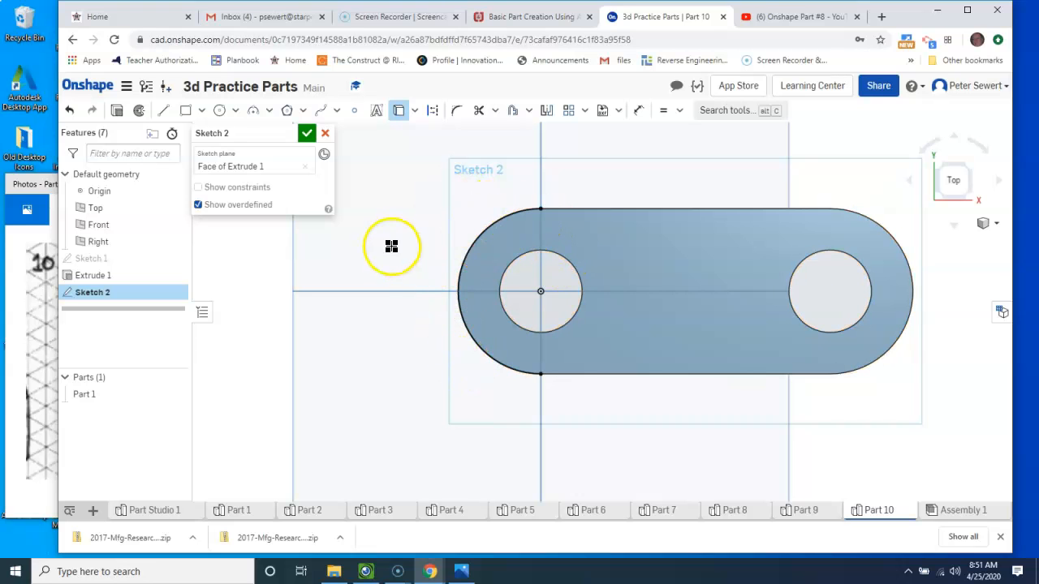
Step: Draw a 2 in diameter circle centred on the origin, project the edge of the hole inside it, and finish the sketch
{"action": "left_click", "coordinate": [220, 110]}
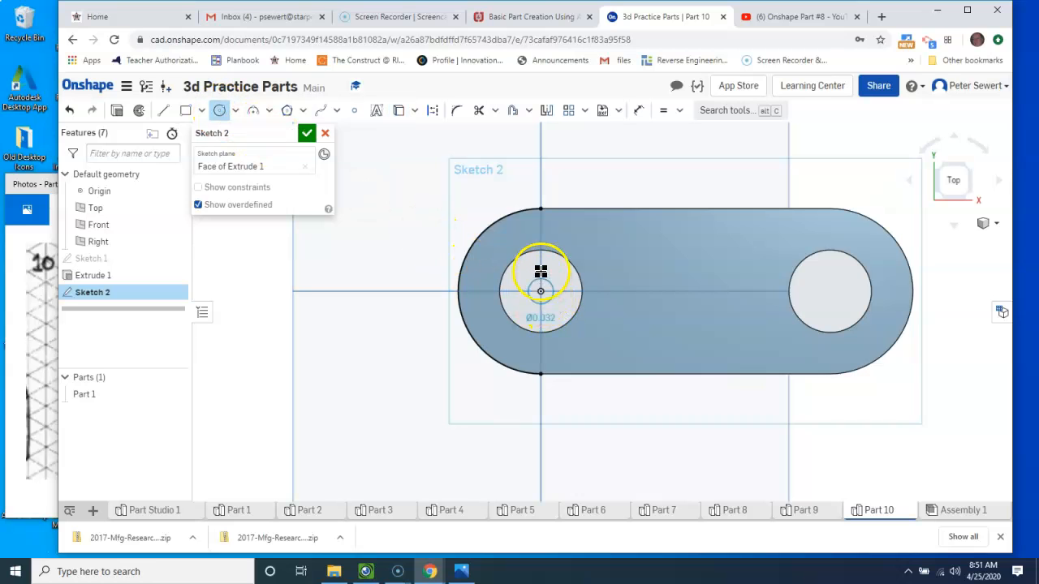
{"action": "left_click", "coordinate": [541, 207]}
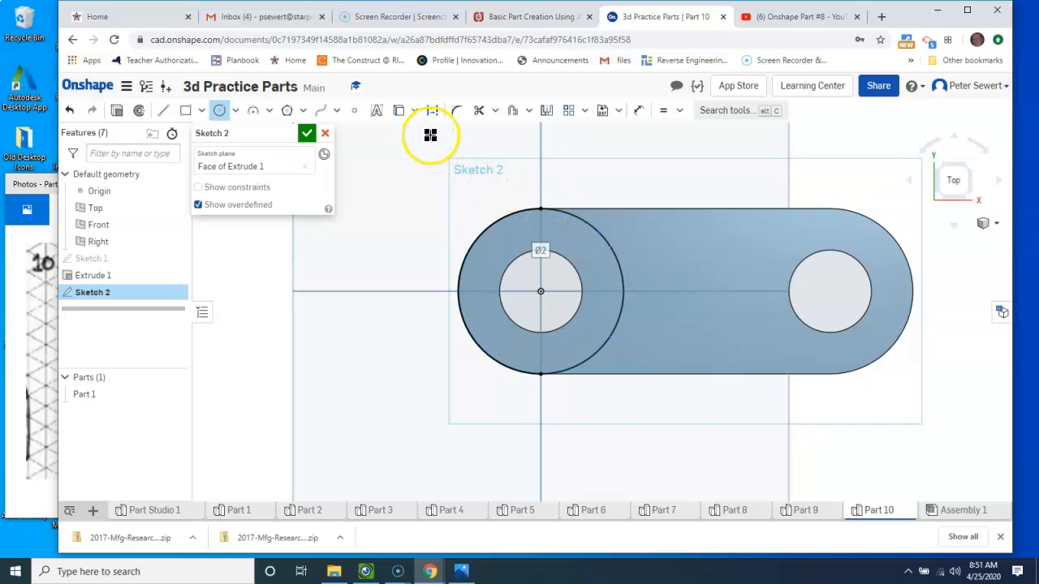
{"action": "left_click", "coordinate": [398, 111]}
{"action": "left_click", "coordinate": [518, 256]}
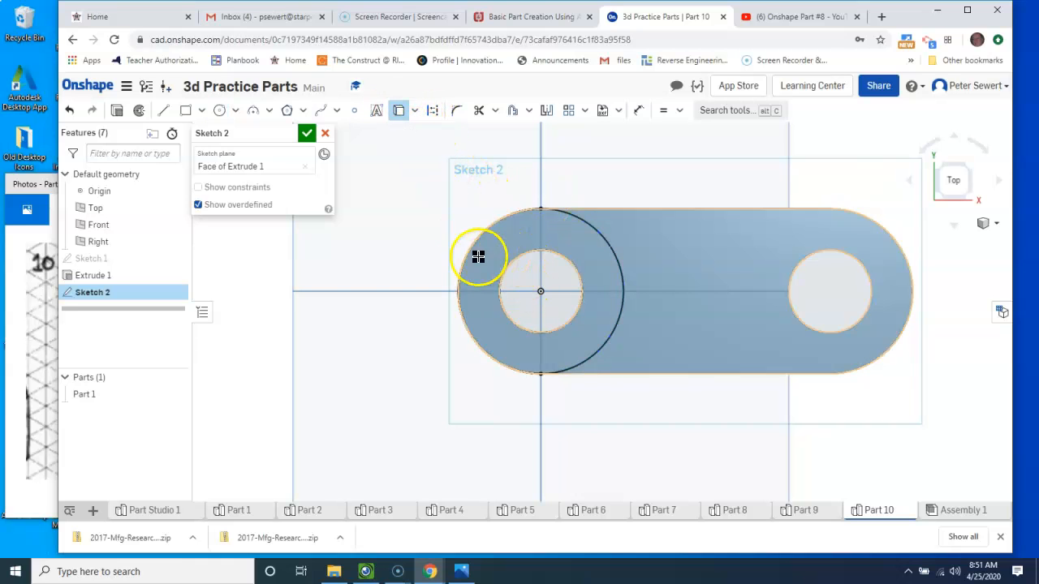
{"action": "left_click", "coordinate": [307, 134]}
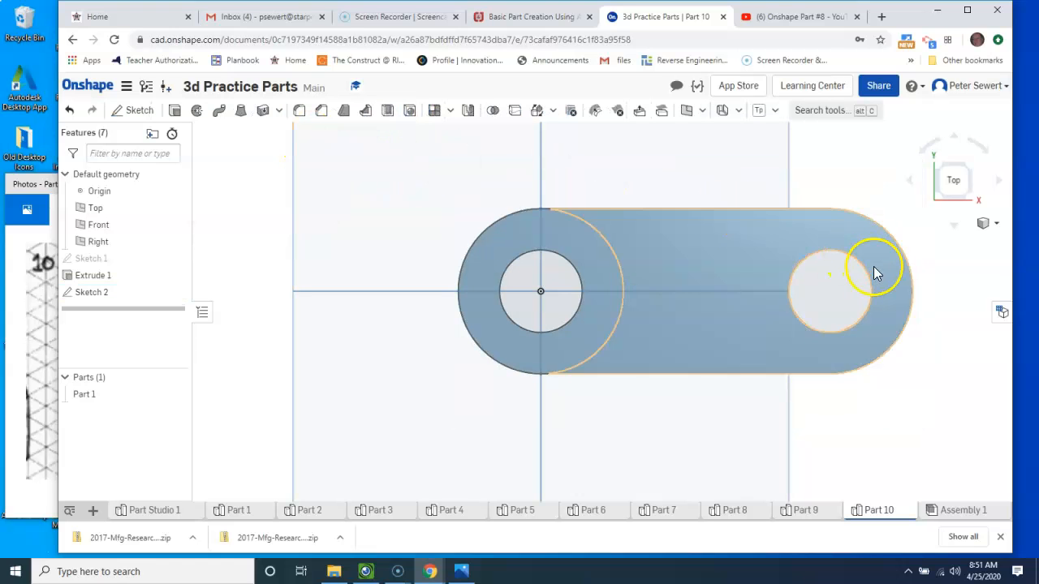
Step: Extrude the ring around the origin-end hole 1 in upward, adding it to the arm as a boss
{"action": "right_click", "coordinate": [824, 176]}
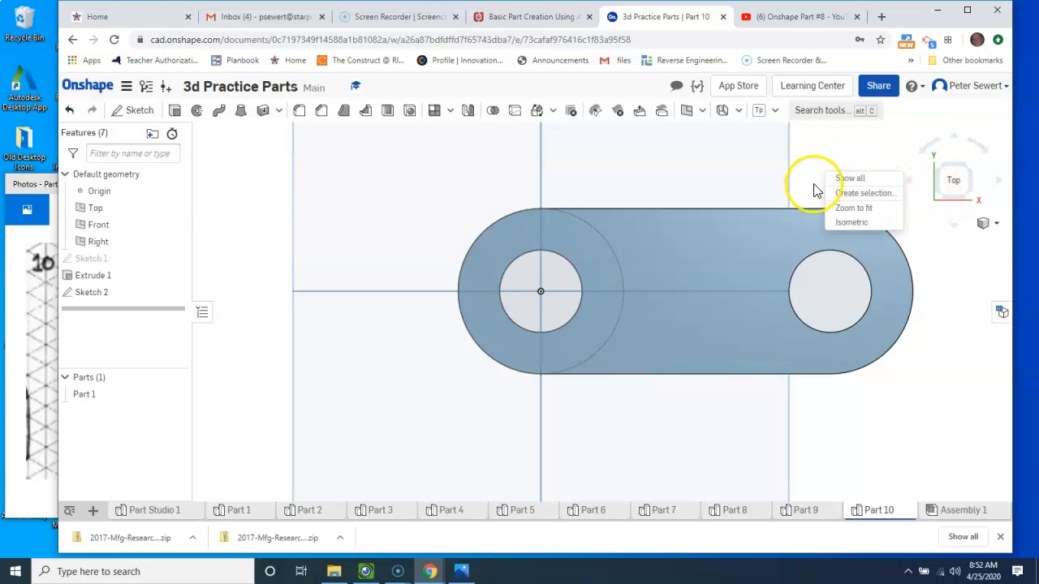
{"action": "left_click", "coordinate": [841, 222]}
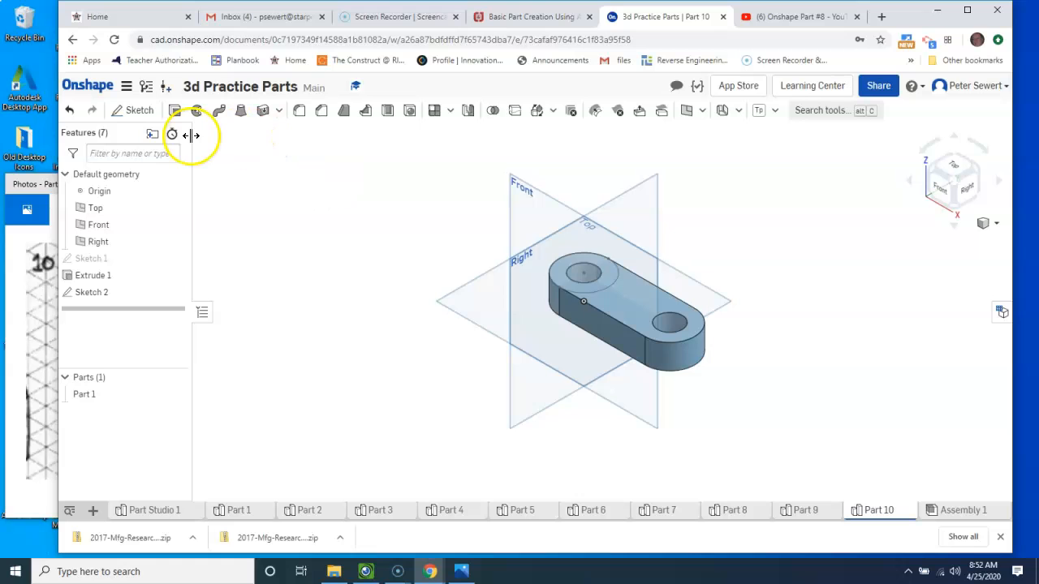
{"action": "left_click", "coordinate": [175, 113]}
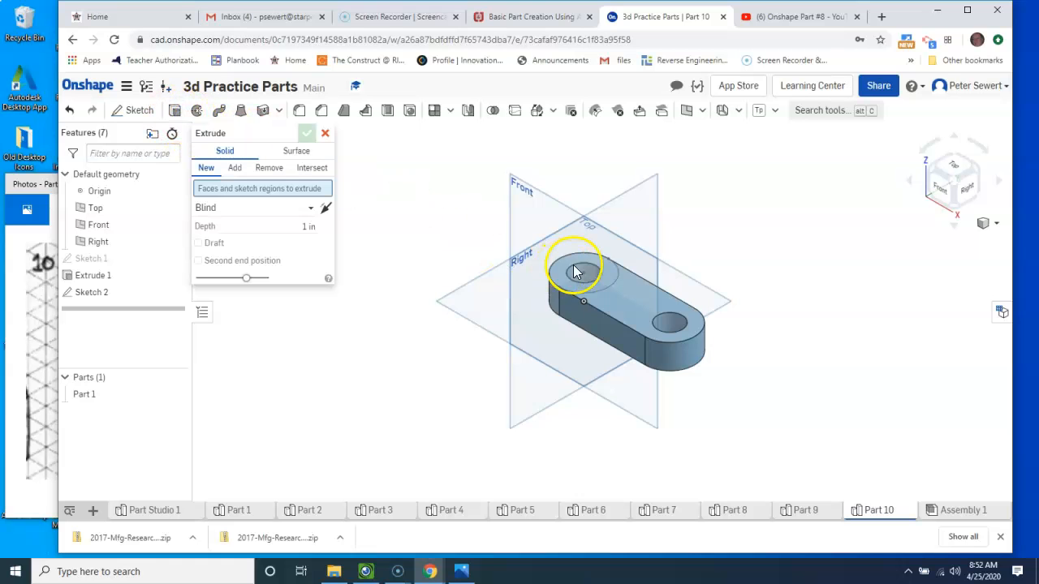
{"action": "left_click", "coordinate": [608, 283]}
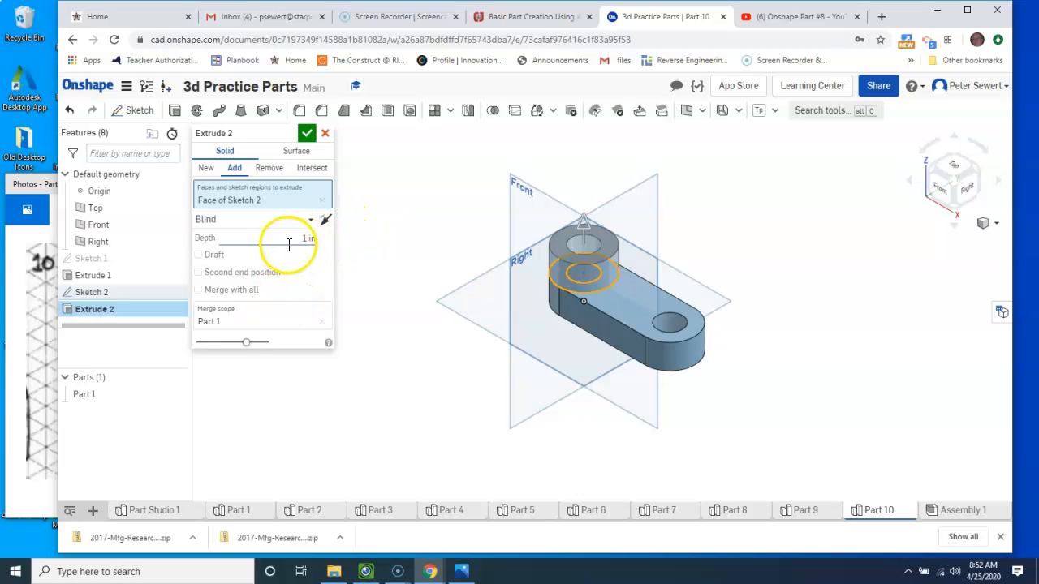
{"action": "left_click", "coordinate": [307, 133]}
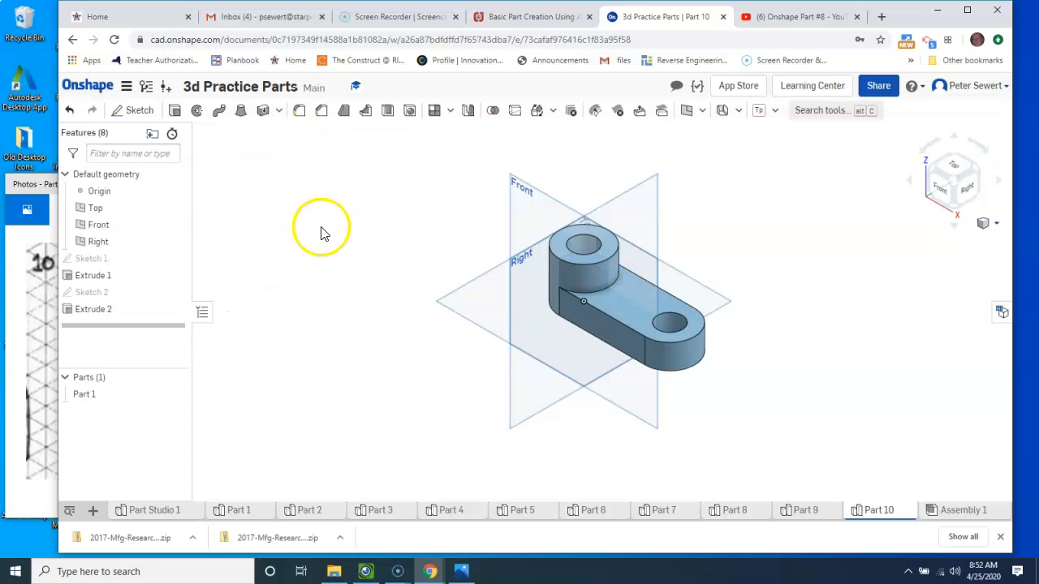
Step: Hide the Top, Front and Right planes
{"action": "left_click", "coordinate": [174, 208]}
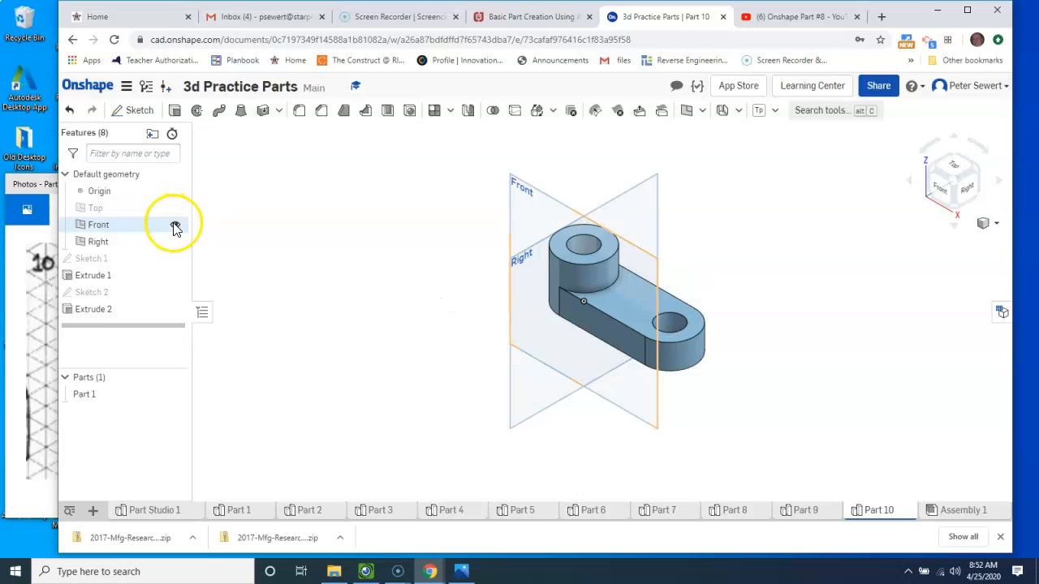
{"action": "left_click", "coordinate": [174, 225]}
{"action": "left_click", "coordinate": [175, 241]}
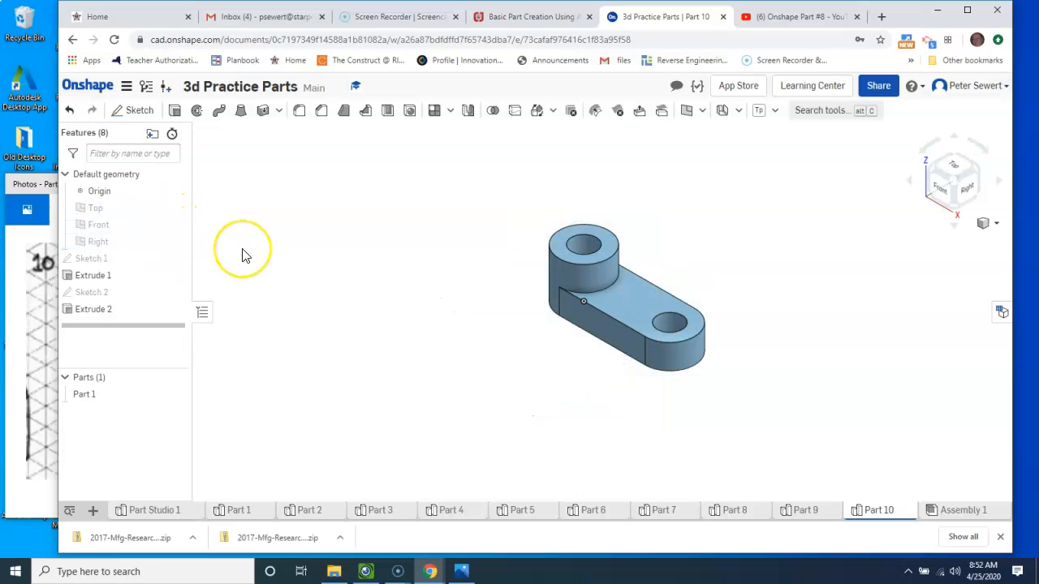